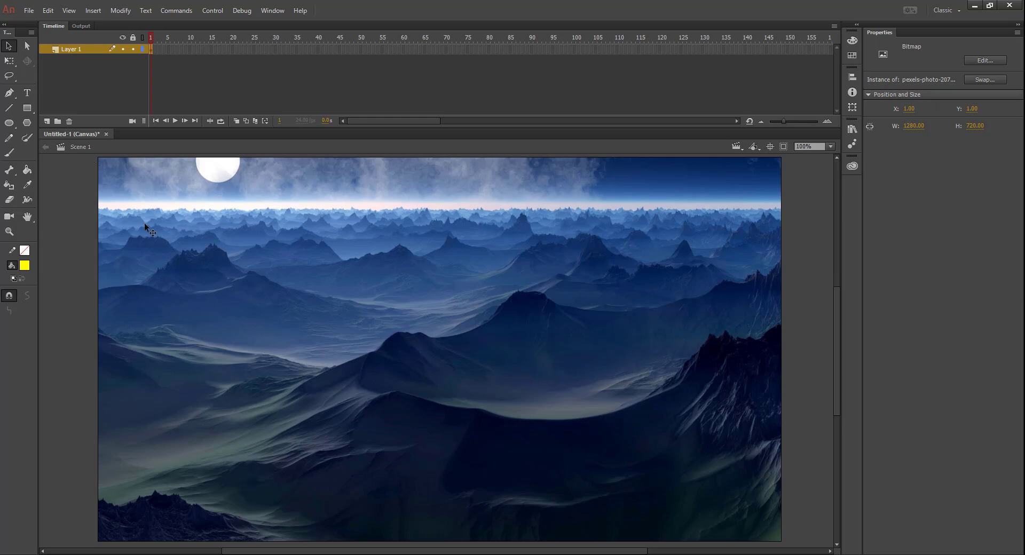
- Create a motion tween on the mountain photo spanning frames 1 to 60, and scrub through it
right_click(182, 220)
click(240, 228)
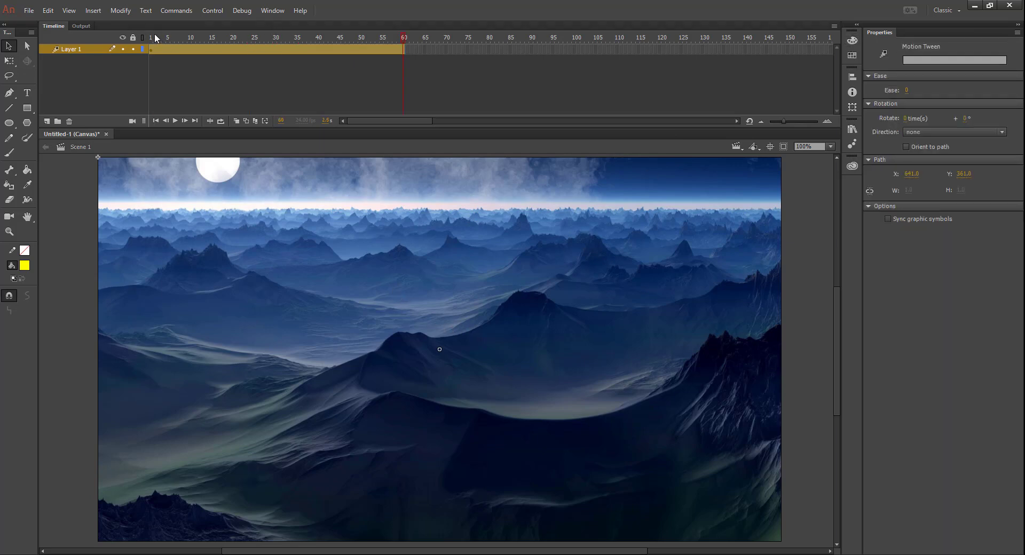
click(154, 36)
drag(153, 37, 420, 48)
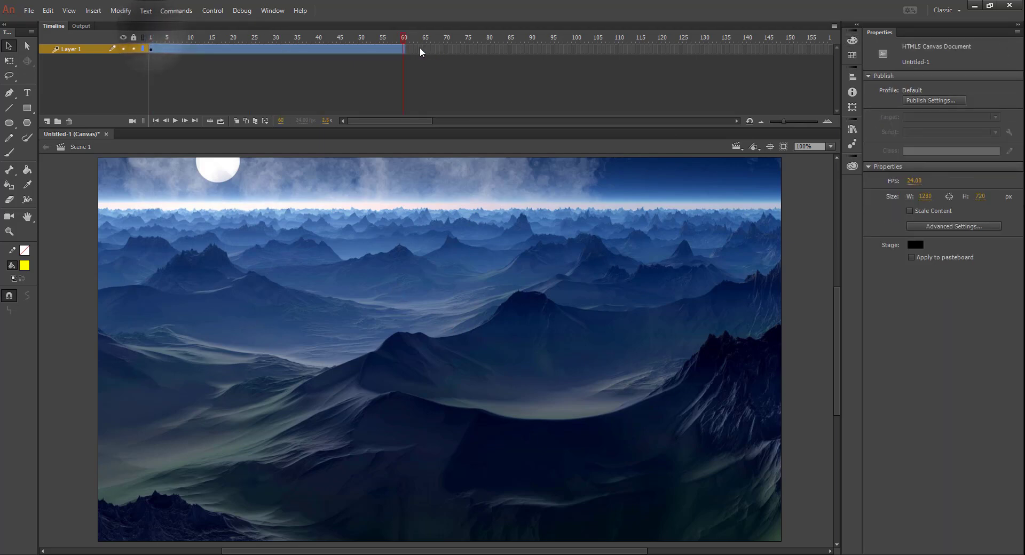
- At frame 1, place the mountain photo just outside the stage by setting its X position to 1280
click(145, 49)
click(144, 181)
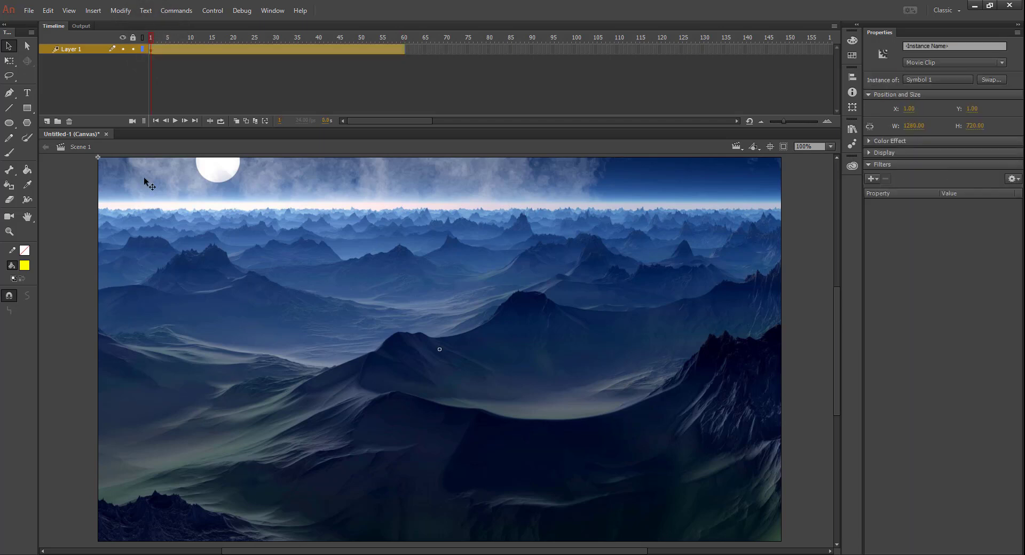
click(801, 180)
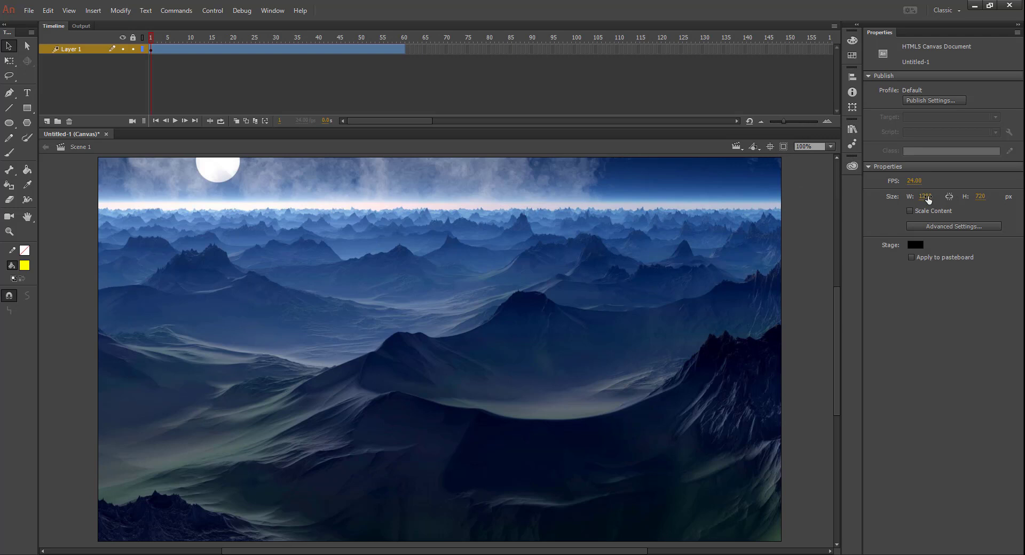
click(423, 217)
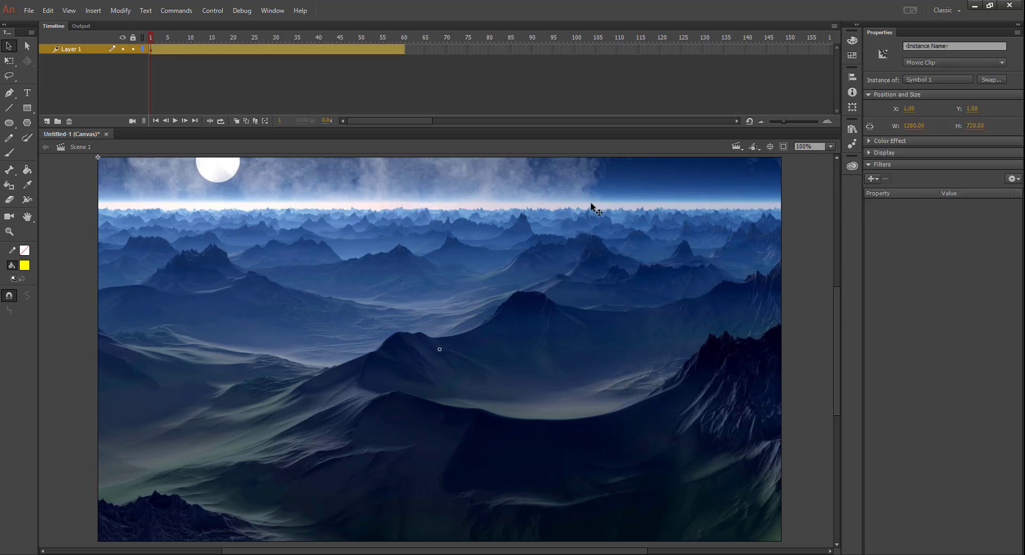
click(908, 109)
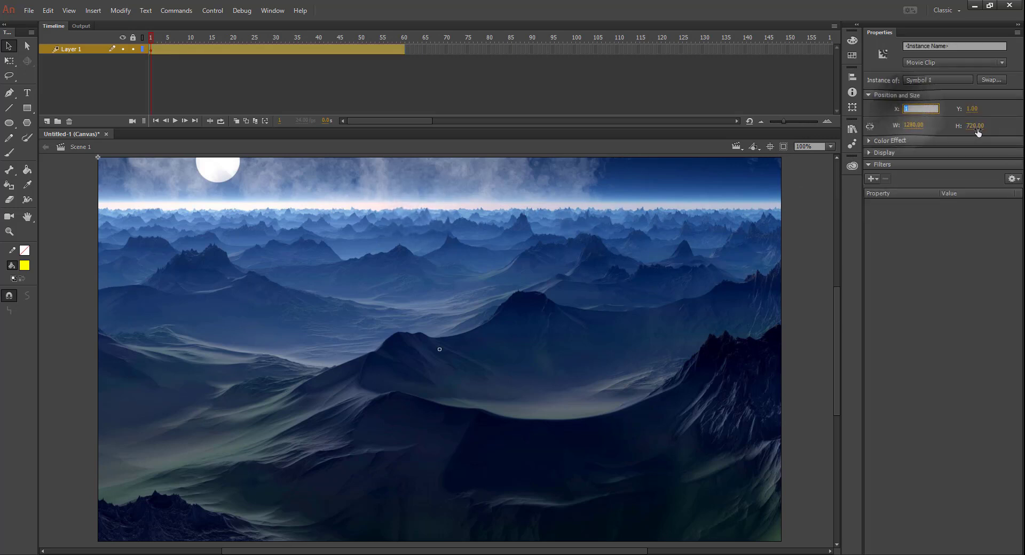
text(1280)
key(Return)
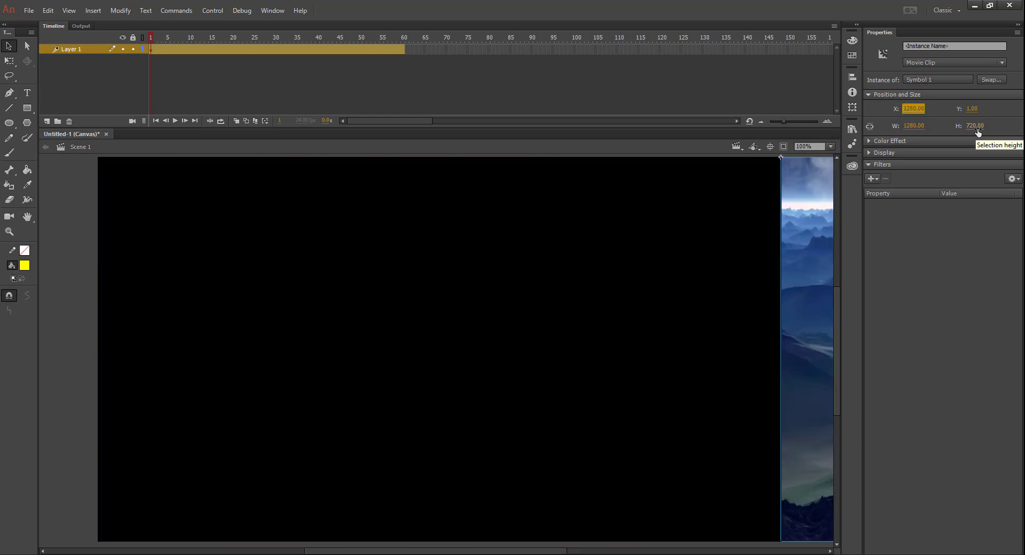
- At frame 30, bring the mountain photo fully onto the stage by setting its X and Y positions to 0
click(276, 38)
click(276, 52)
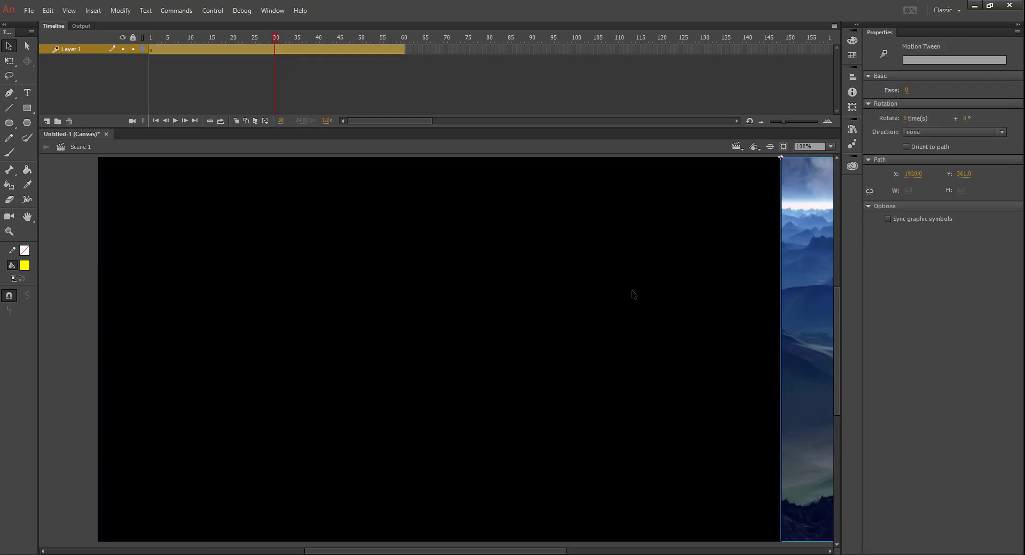
click(801, 230)
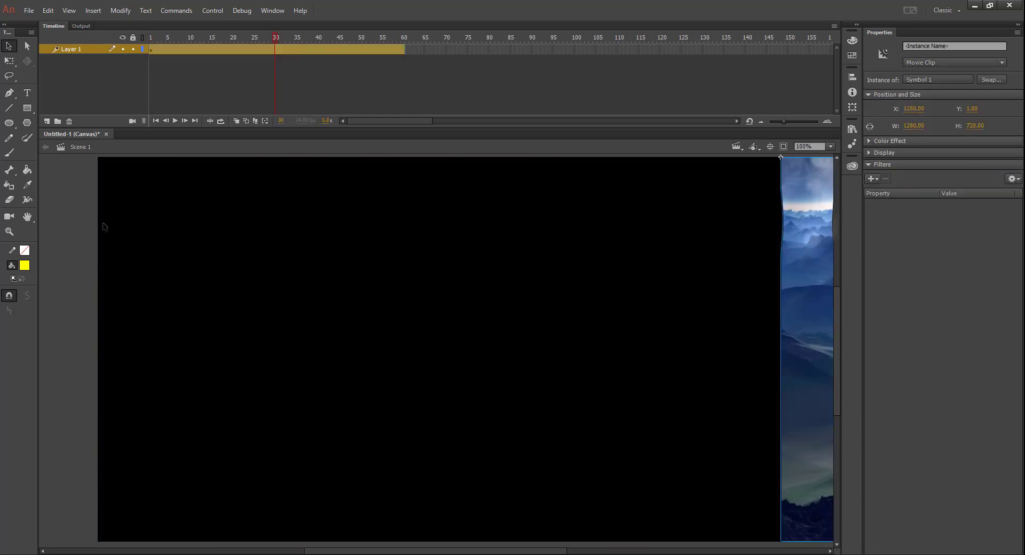
click(914, 109)
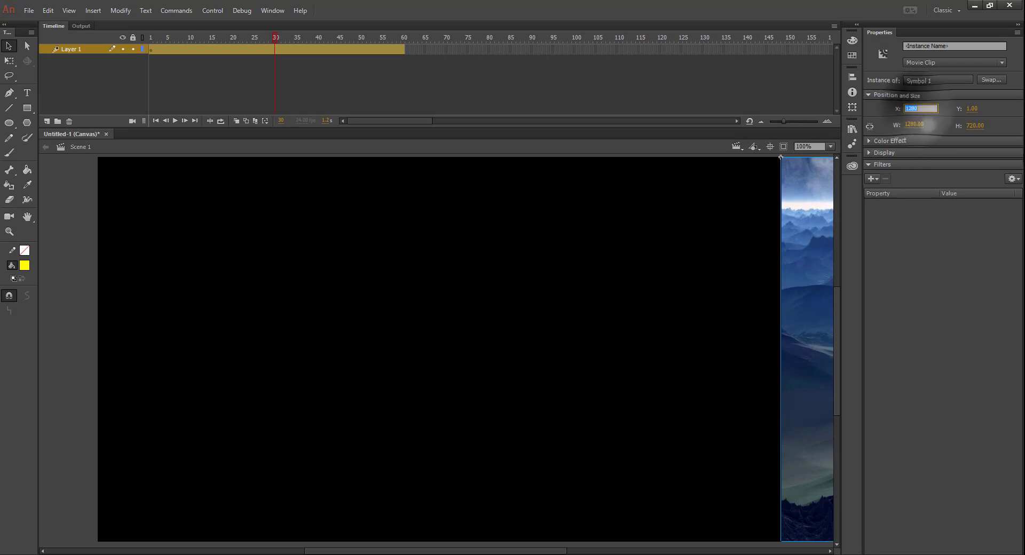
text(0)
key(Return)
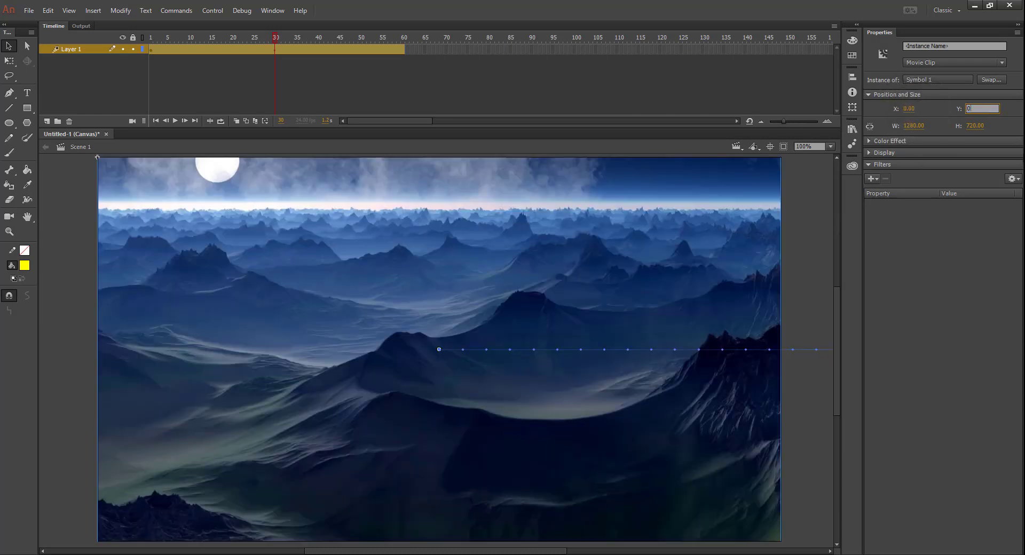
click(116, 74)
key(Return)
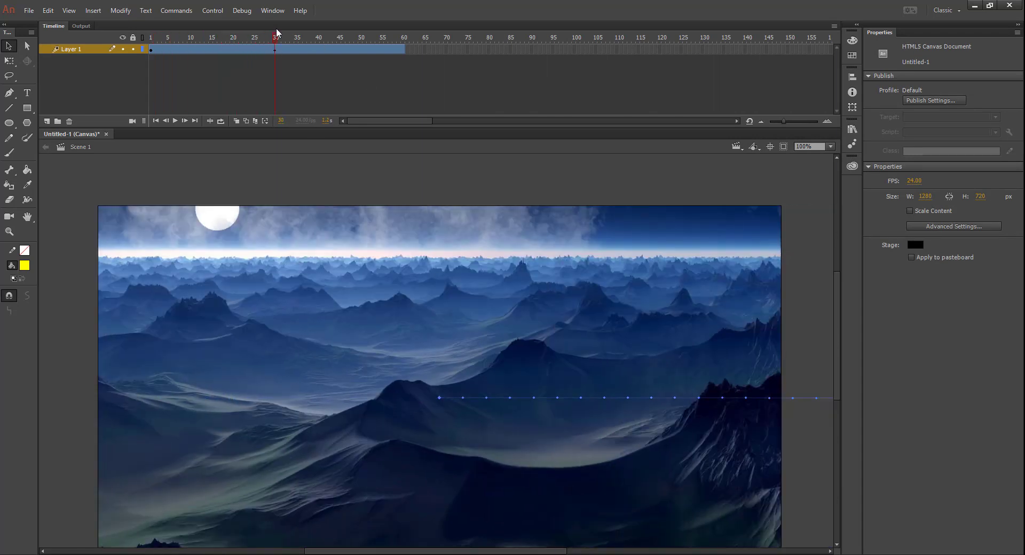
- At frame 60, shrink the mountain photo with Free Transform to a tiny thumbnail in the stage's upper-left corner
click(354, 285)
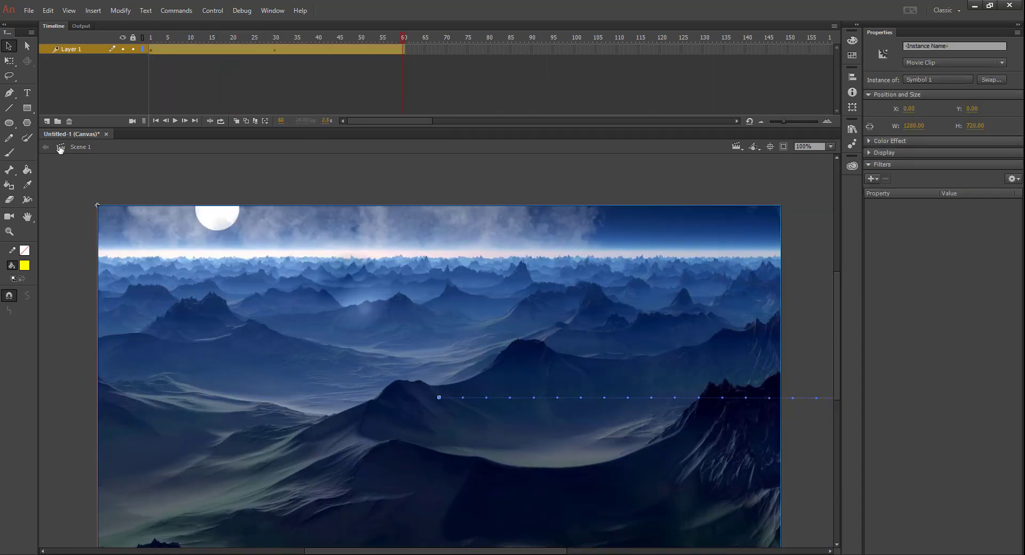
click(8, 61)
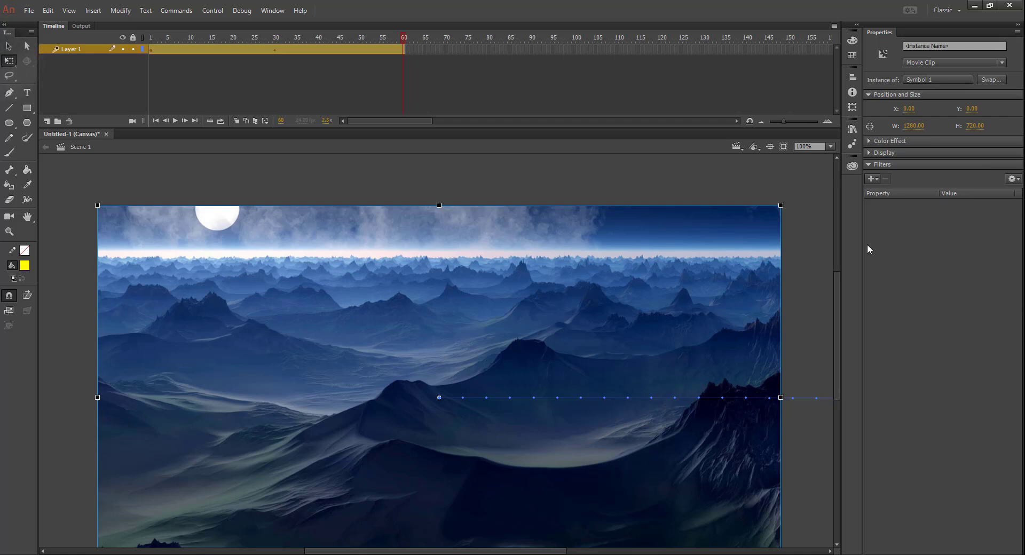
drag(836, 296, 837, 325)
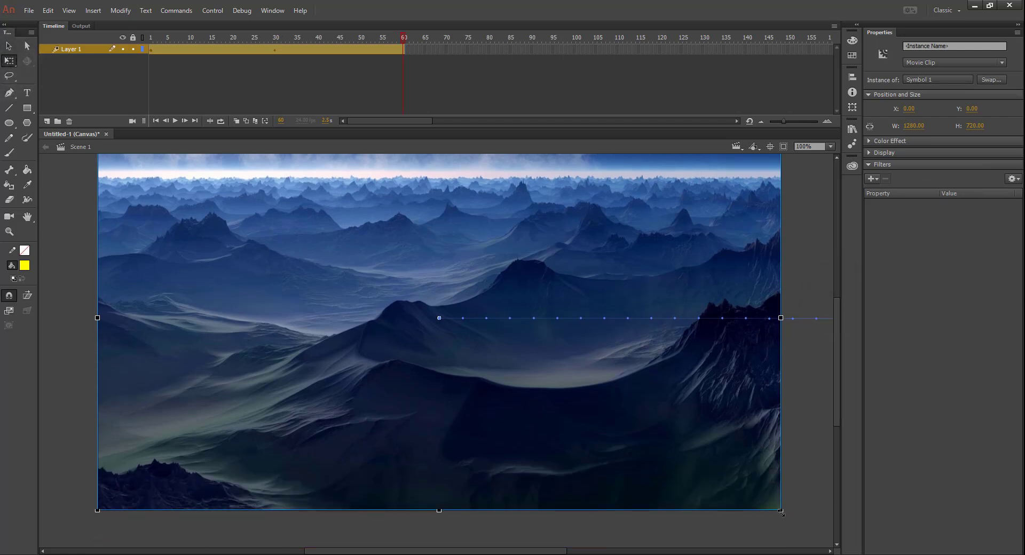
drag(781, 512, 168, 204)
scroll(195, 466, up, 5)
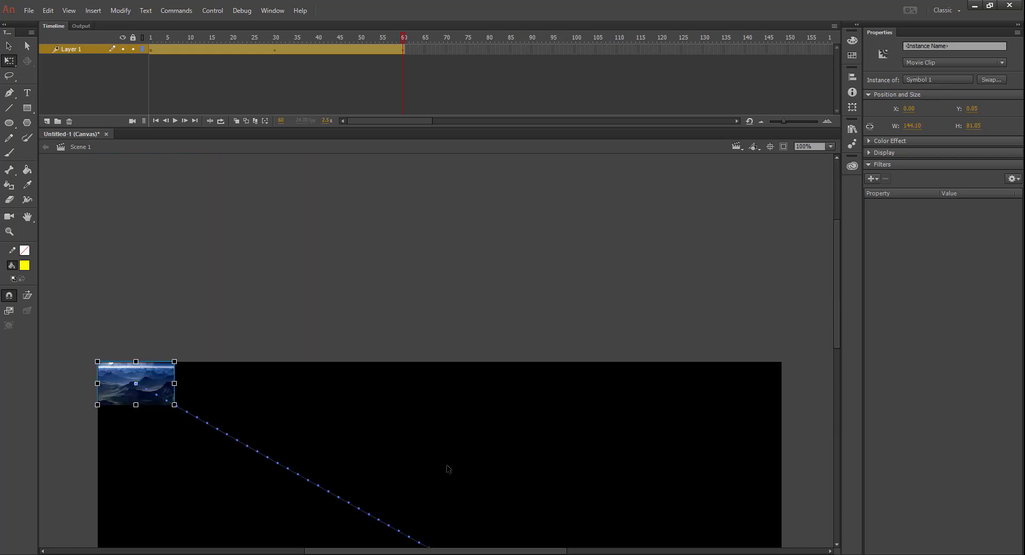
scroll(449, 469, down, 3)
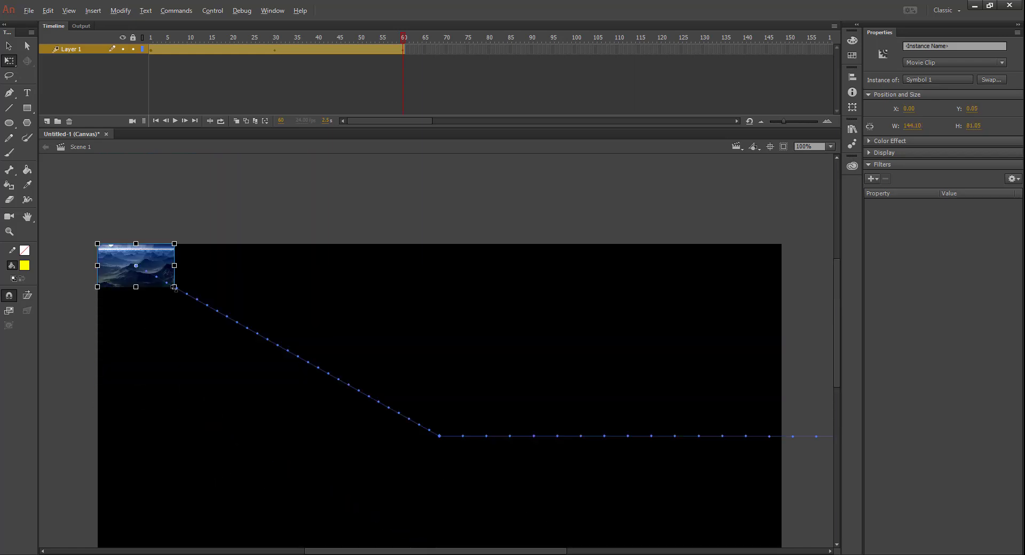
- Review the tween's keyframes, and at frame 30 set the mountain photo's width to 1280 and height to 720
click(150, 41)
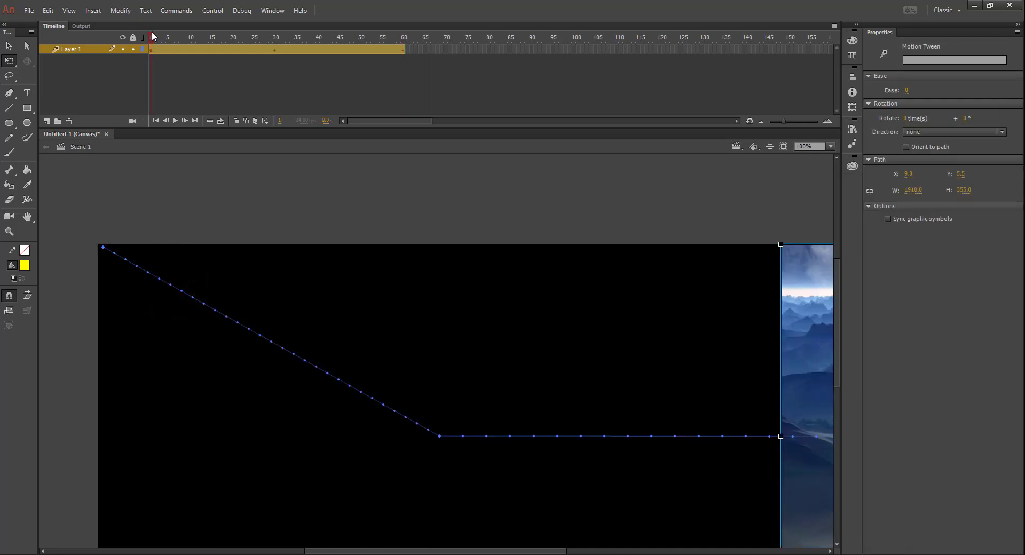
drag(153, 37, 274, 70)
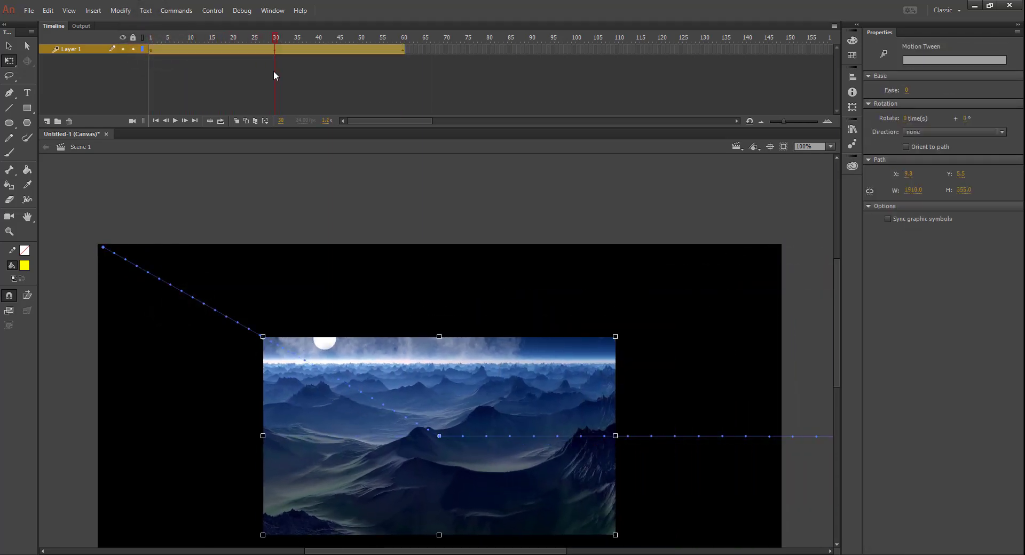
click(152, 48)
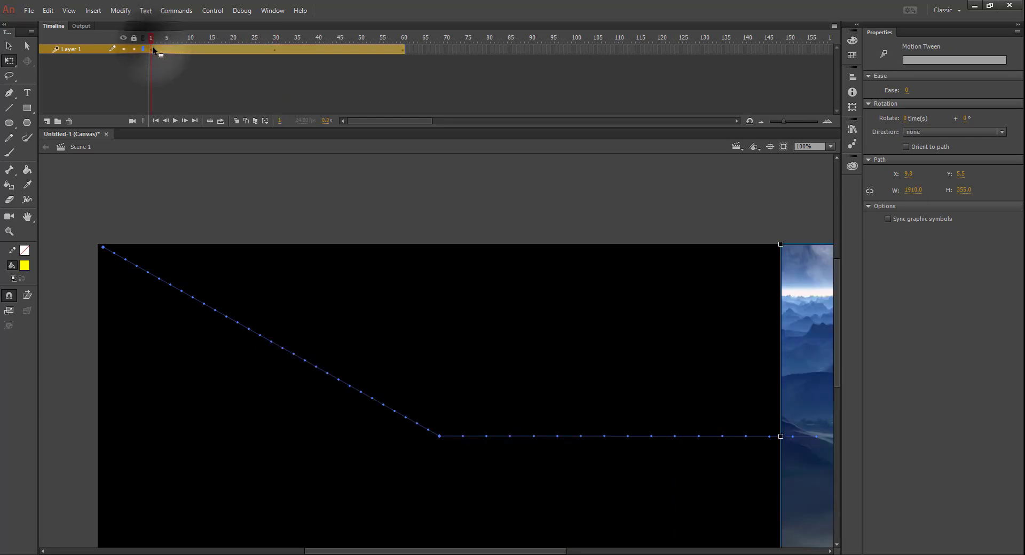
click(405, 40)
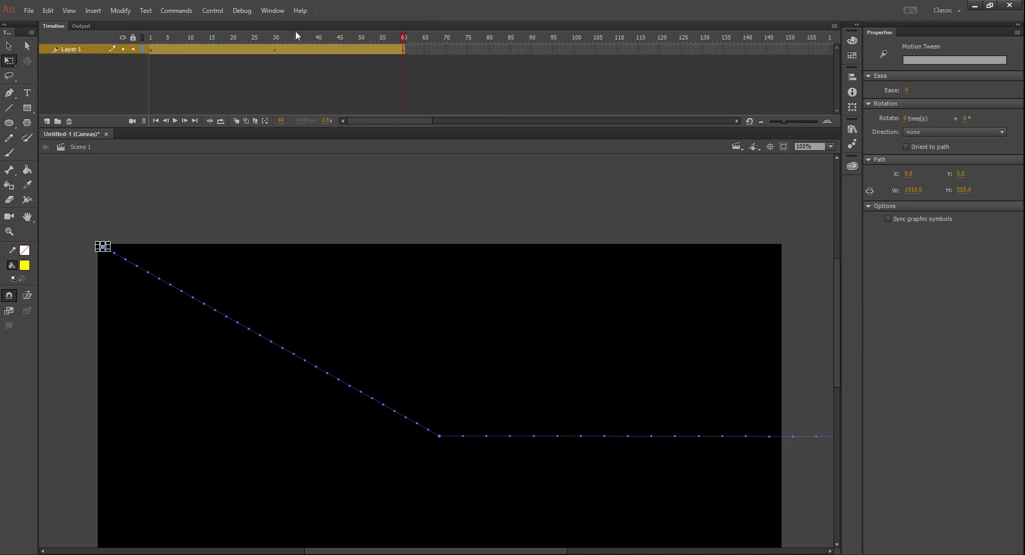
click(275, 40)
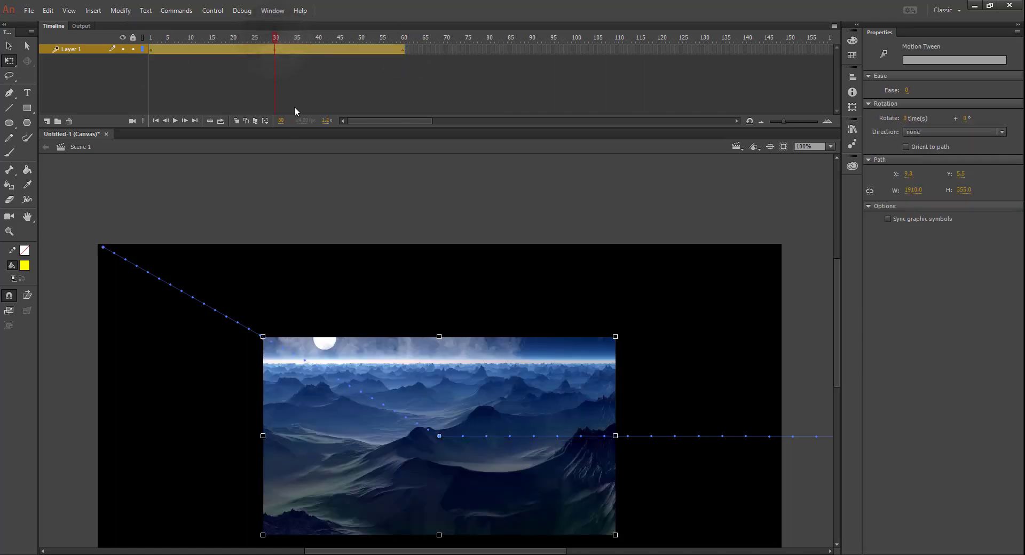
click(275, 52)
click(913, 126)
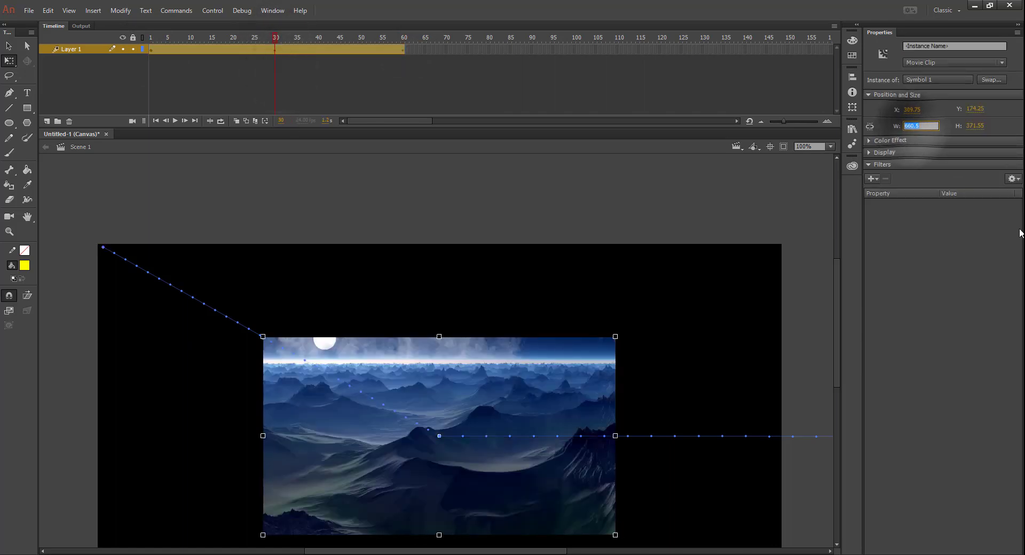
text(1280)
key(Tab)
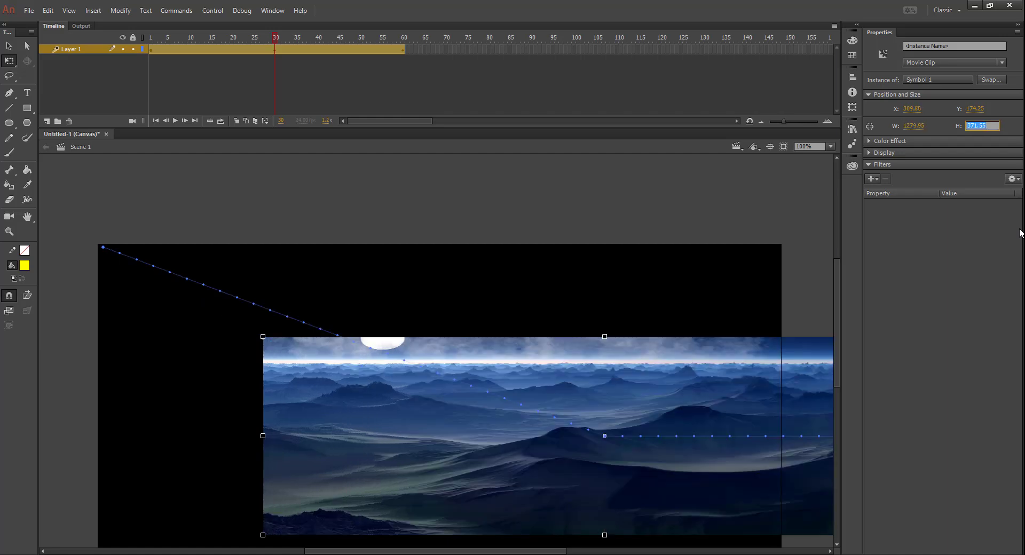
text(720)
key(Return)
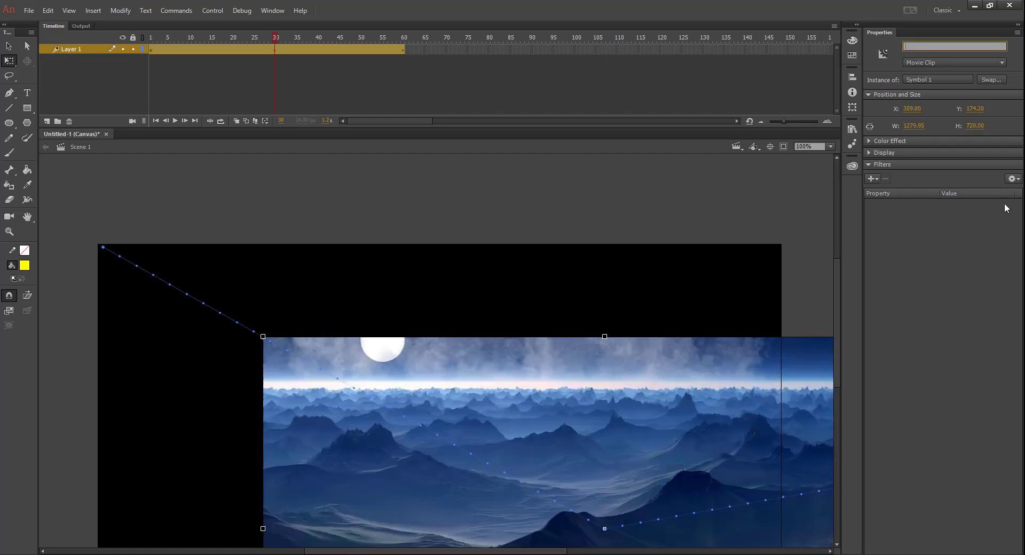
- Set the mountain photo's X and Y positions at frame 30 back to 0, and preview the tween from frame 1 to 60
click(918, 108)
text(0)
key(Tab)
text(0)
key(Tab)
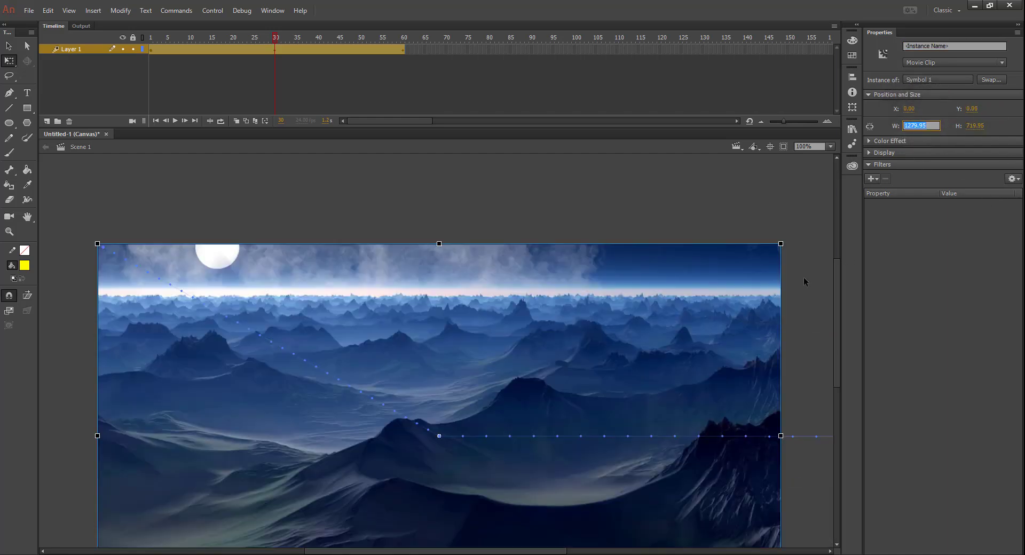
click(661, 211)
click(151, 39)
drag(152, 39, 418, 62)
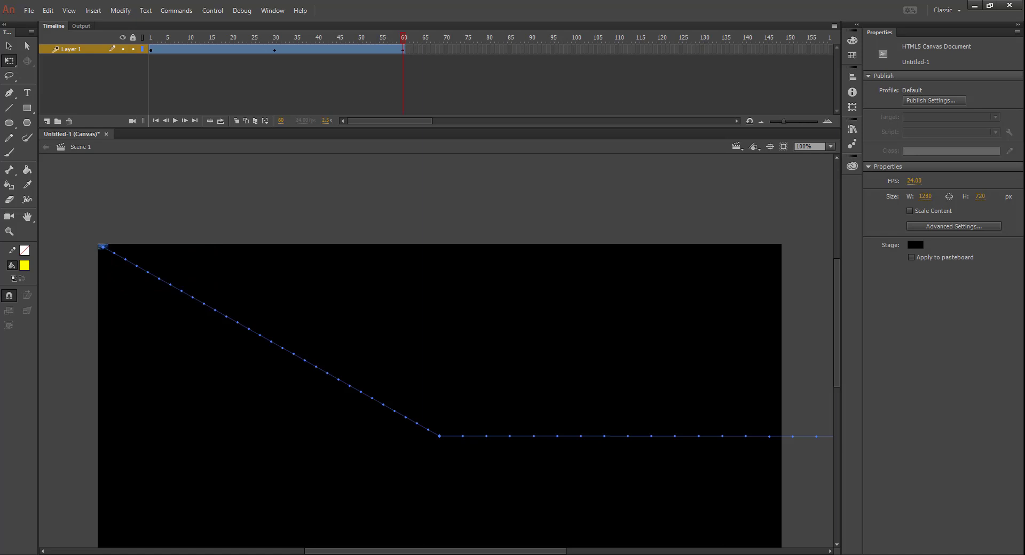
- Rename the mountain photo's layer as Photo1 and add a new layer above it
double_click(72, 49)
text(Photo1)
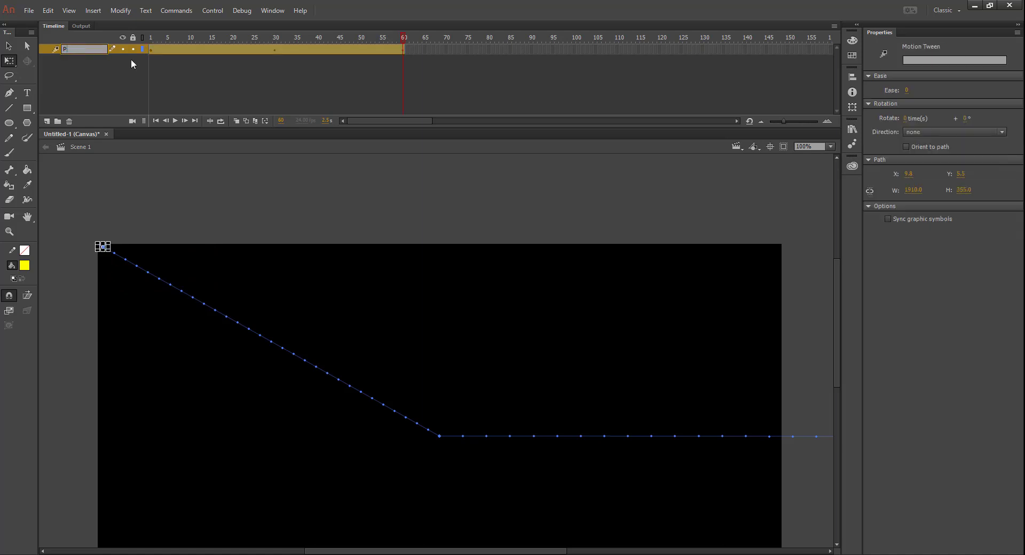
key(Return)
click(47, 121)
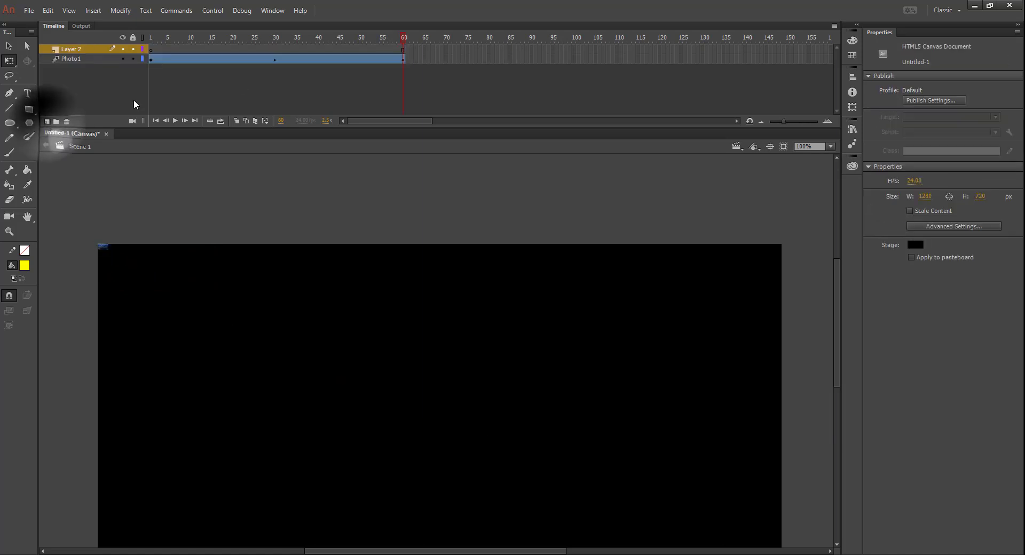
- Insert a blank keyframe at frame 61 of the new layer and paste the sunset tree photo onto the stage there
right_click(408, 54)
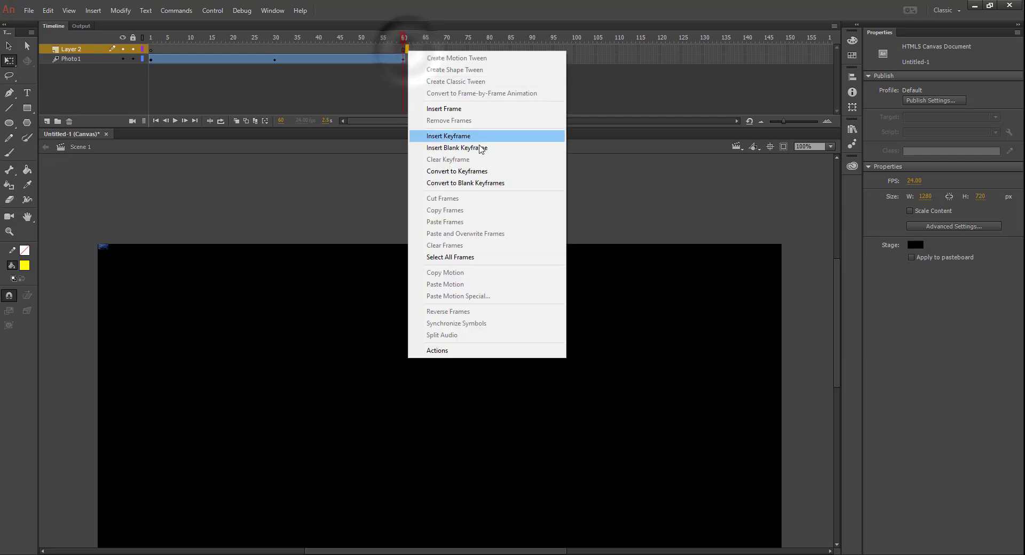
click(480, 148)
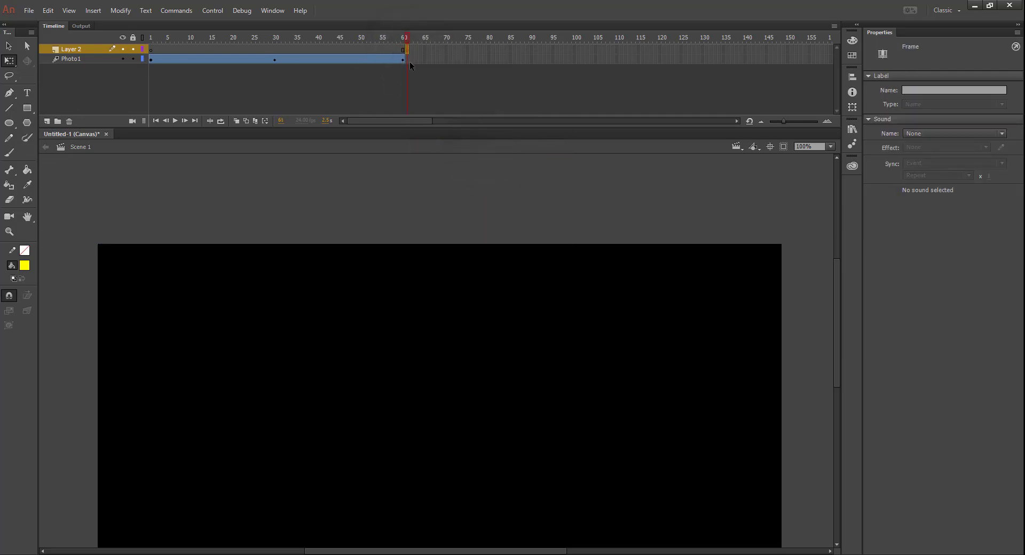
key(ctrl+v)
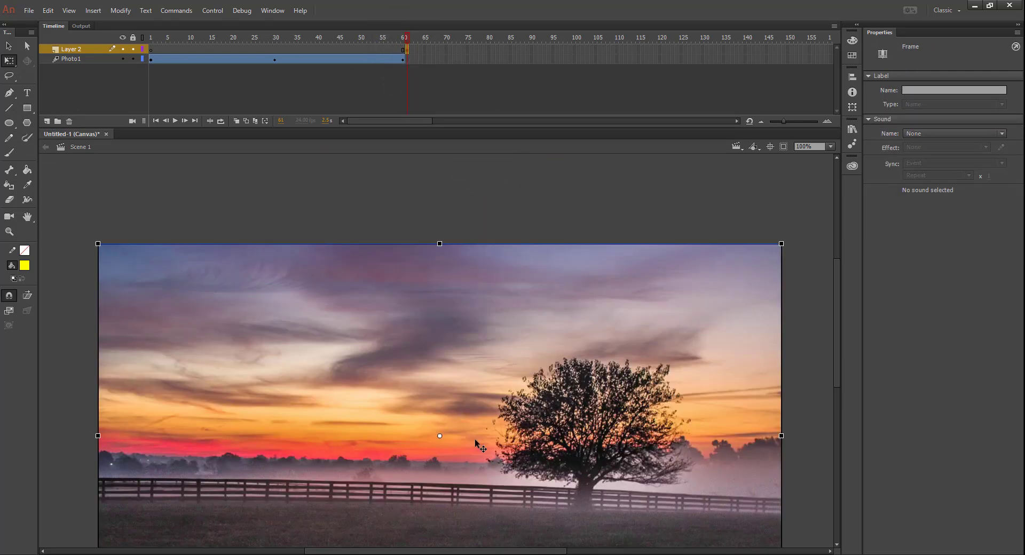
scroll(475, 439, up, 3)
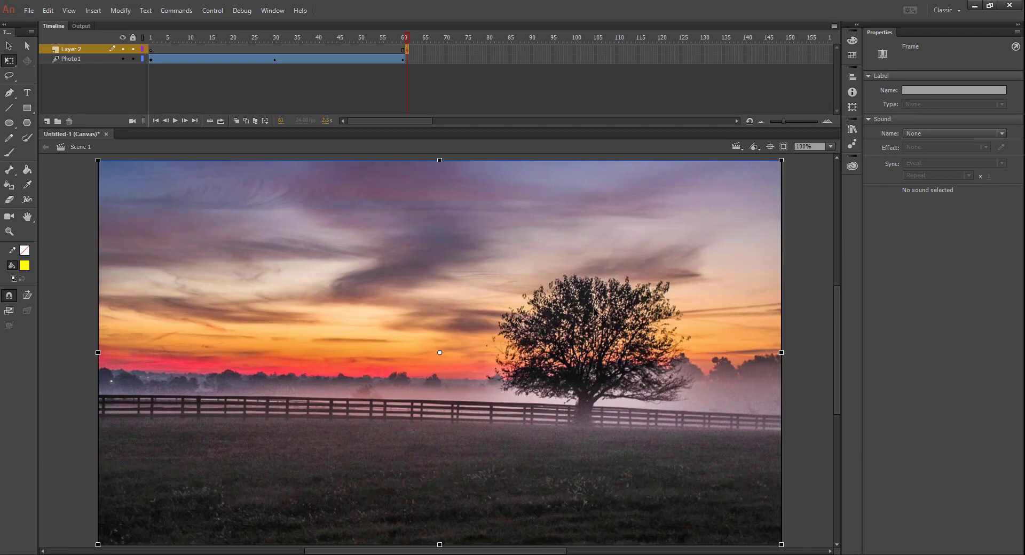
- Create a motion tween on the sunset tree photo and extend its frames to 120
right_click(277, 195)
click(346, 202)
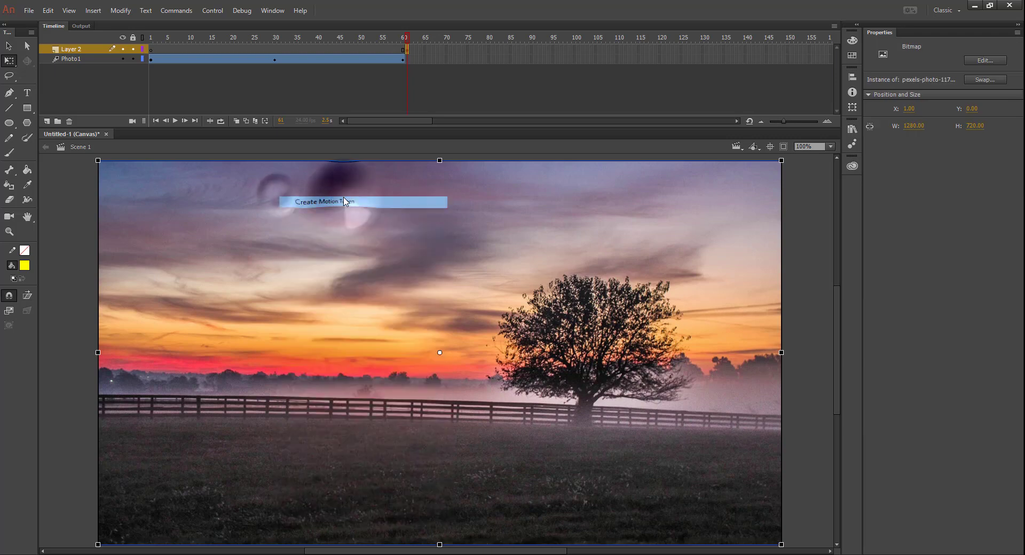
click(660, 52)
right_click(660, 51)
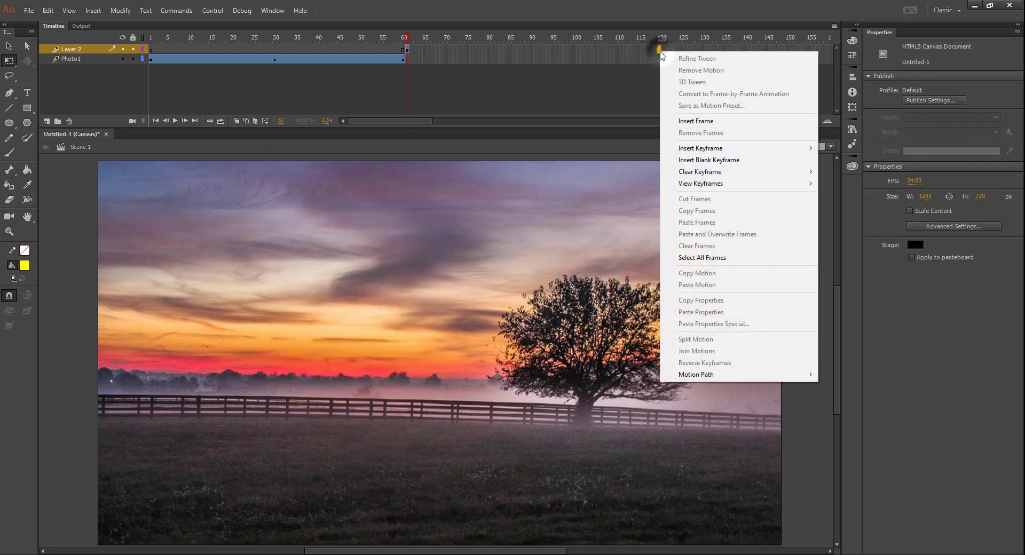
click(717, 120)
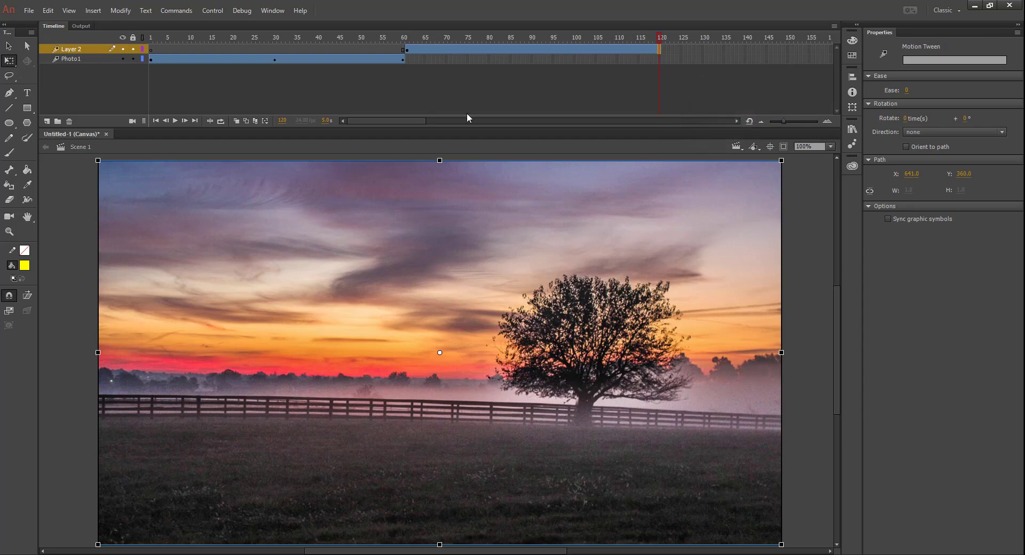
- At frame 61, apply the Alpha color effect to the sunset tree photo and set it to 0%
click(409, 50)
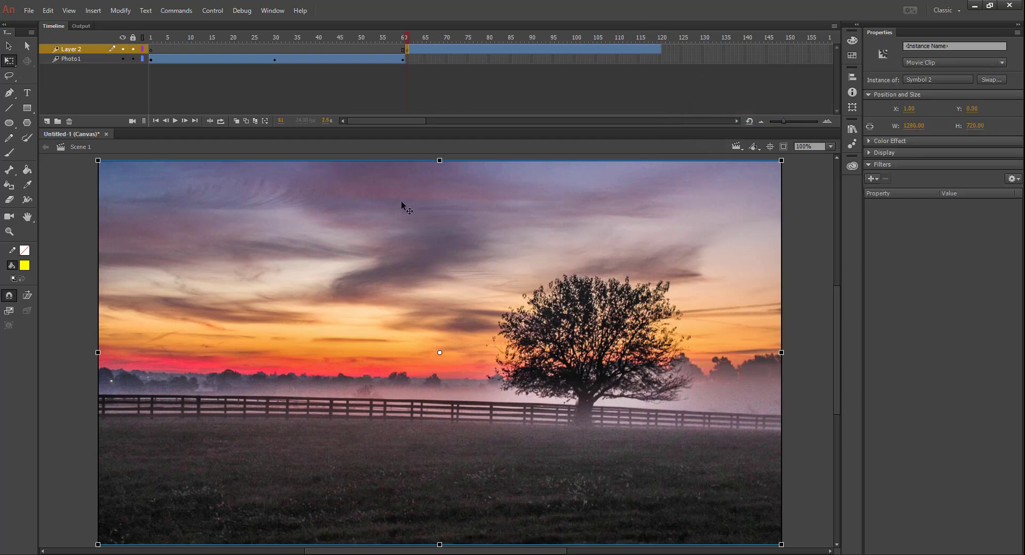
key(v)
click(890, 140)
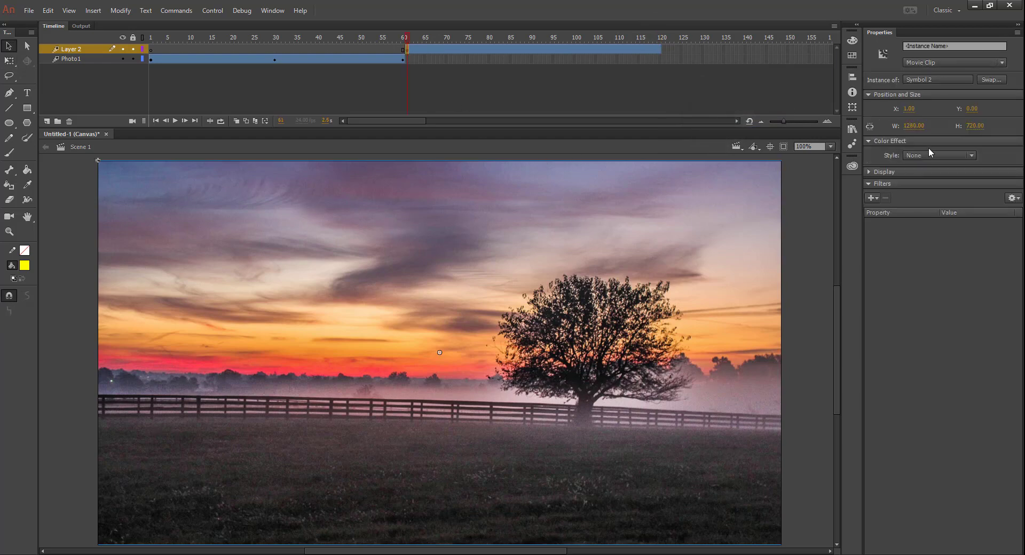
click(950, 155)
click(935, 216)
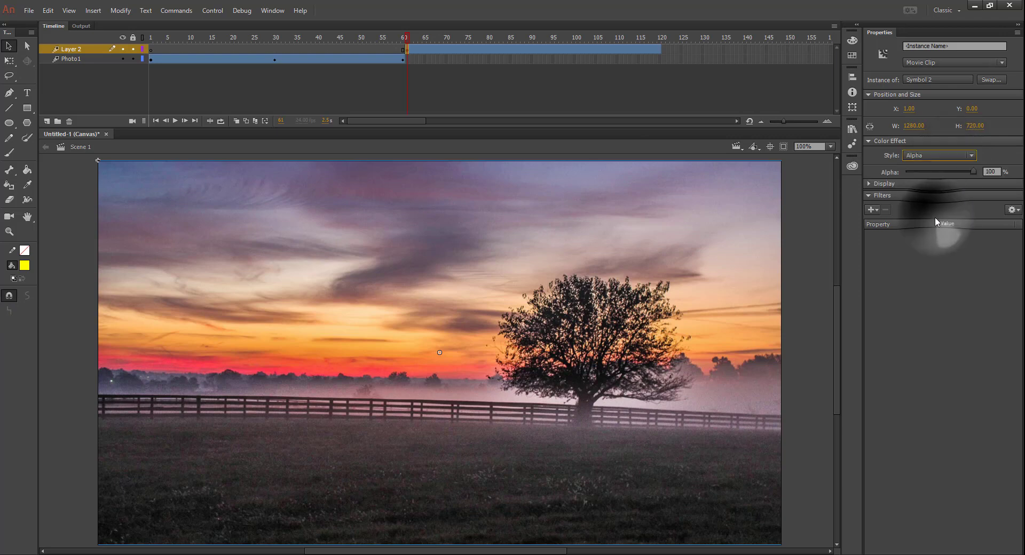
drag(975, 171, 867, 181)
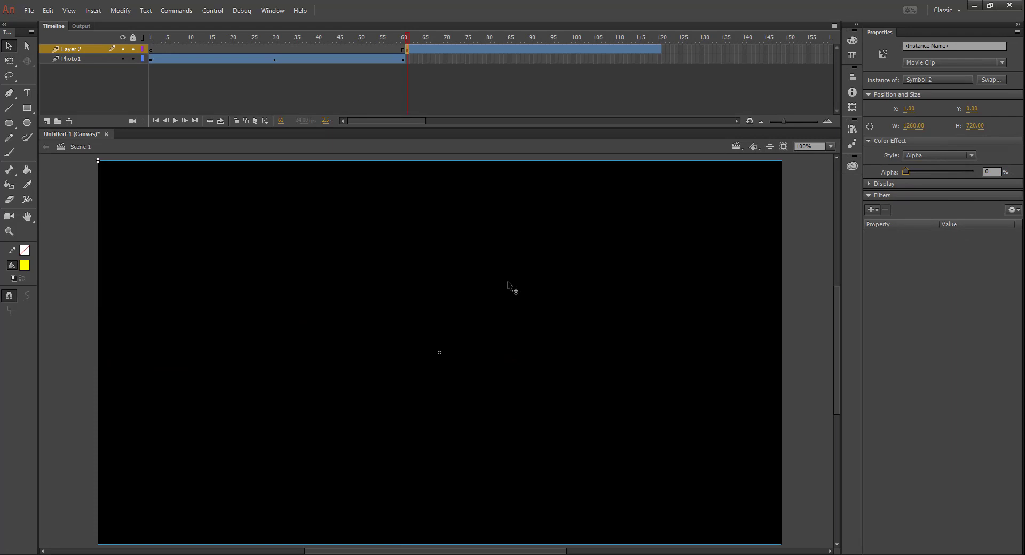
- Add a keyframe at frame 120 of the sunset photo's tween, and set the photo's alpha to 100% at frame 90
click(660, 49)
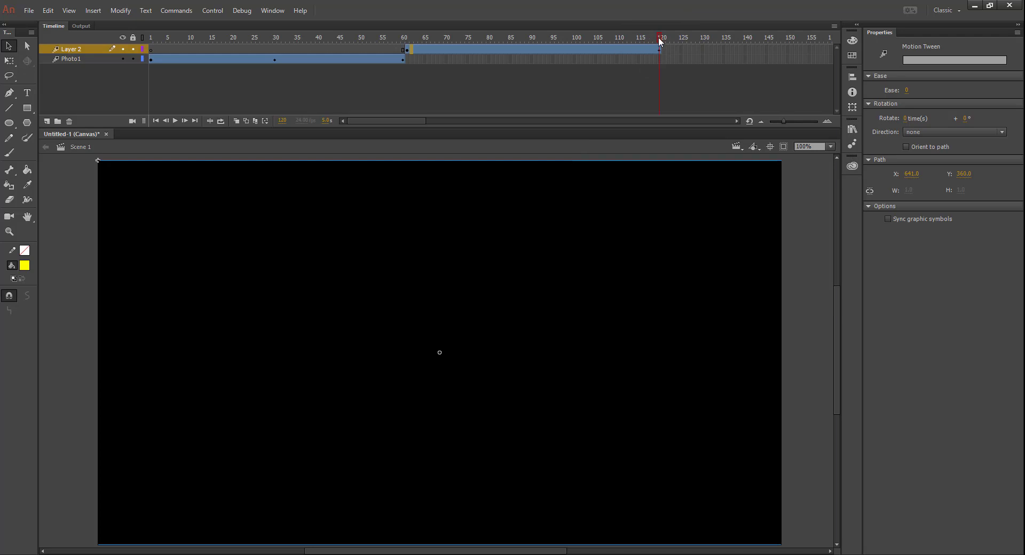
drag(658, 36, 531, 102)
click(518, 261)
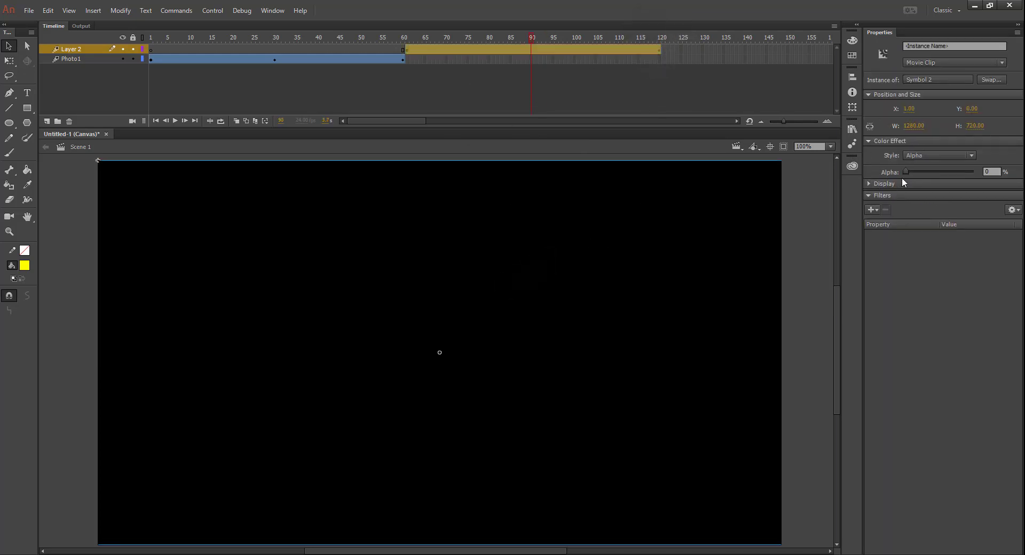
drag(904, 173, 973, 171)
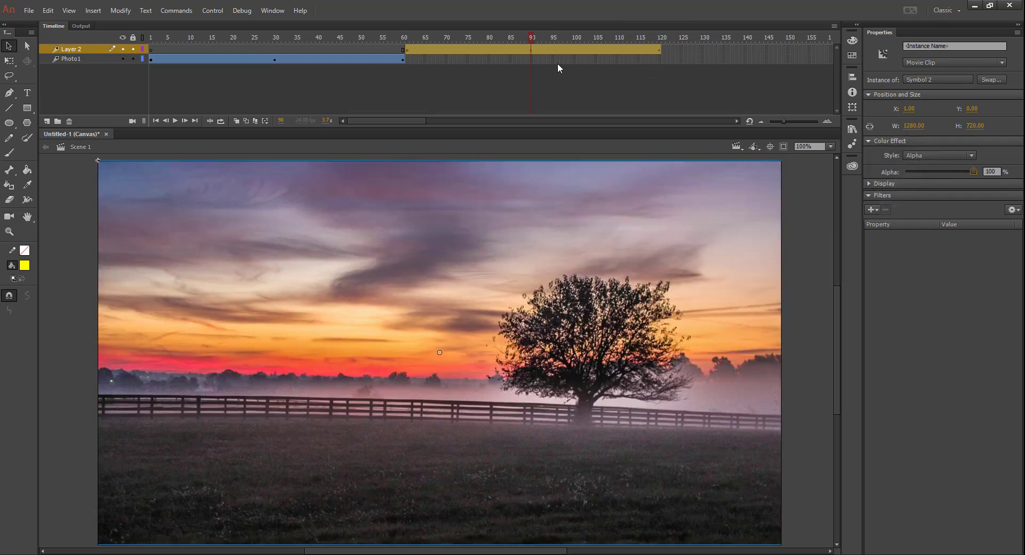
drag(533, 39, 662, 77)
click(660, 51)
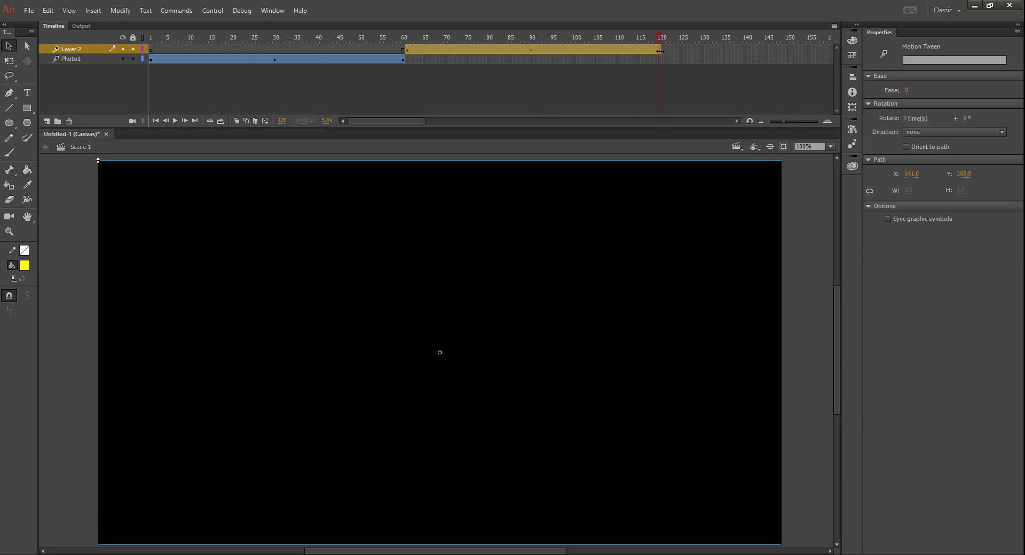
- Rename the sunset photo's layer as Photo2 and add a new layer named Photo3 above it
double_click(84, 50)
text(Photo2)
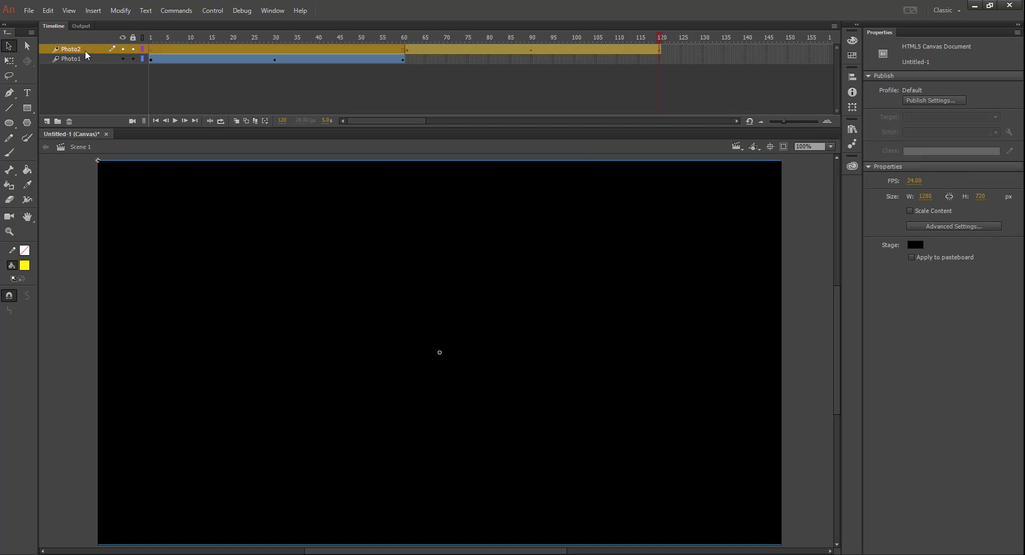
click(47, 122)
double_click(85, 48)
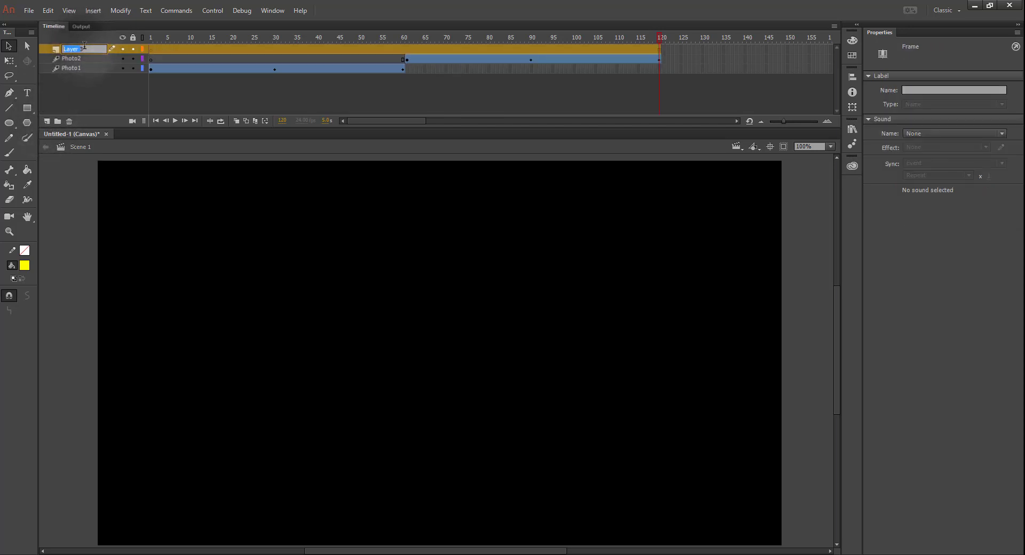
text(P3)
key(Return)
- Insert a keyframe at frame 121 of the Photo3 layer and paste the ocean waves photo onto the stage there
right_click(662, 49)
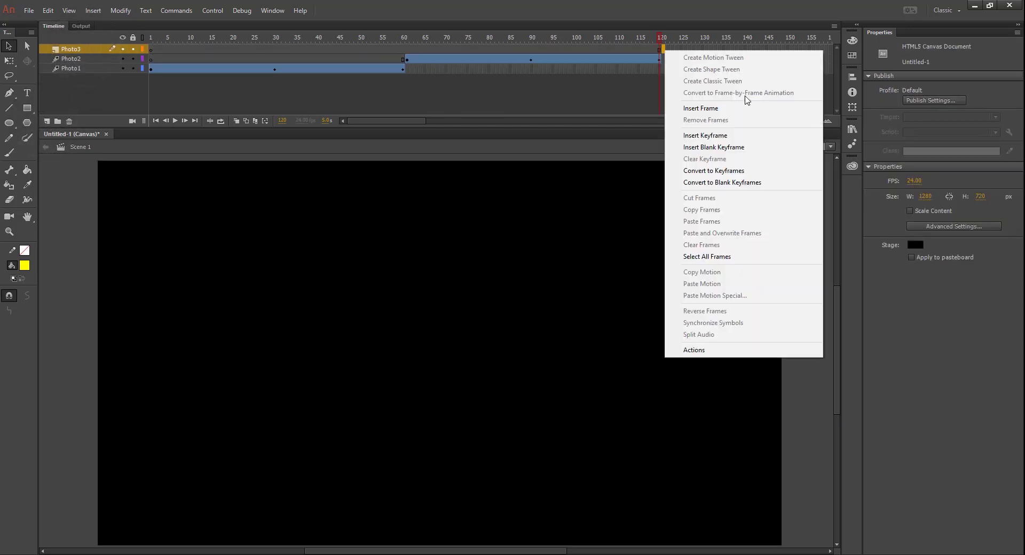
click(725, 137)
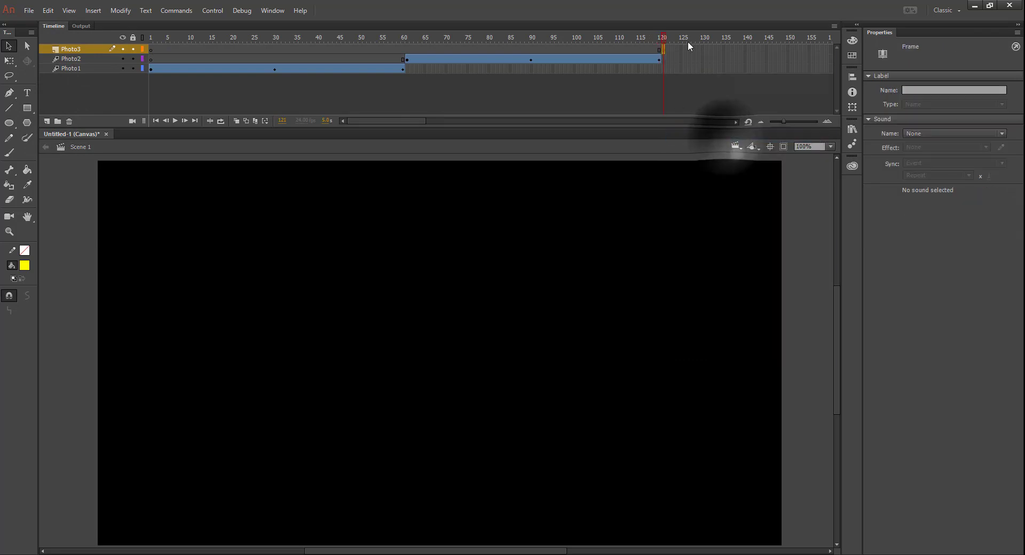
click(664, 68)
click(661, 50)
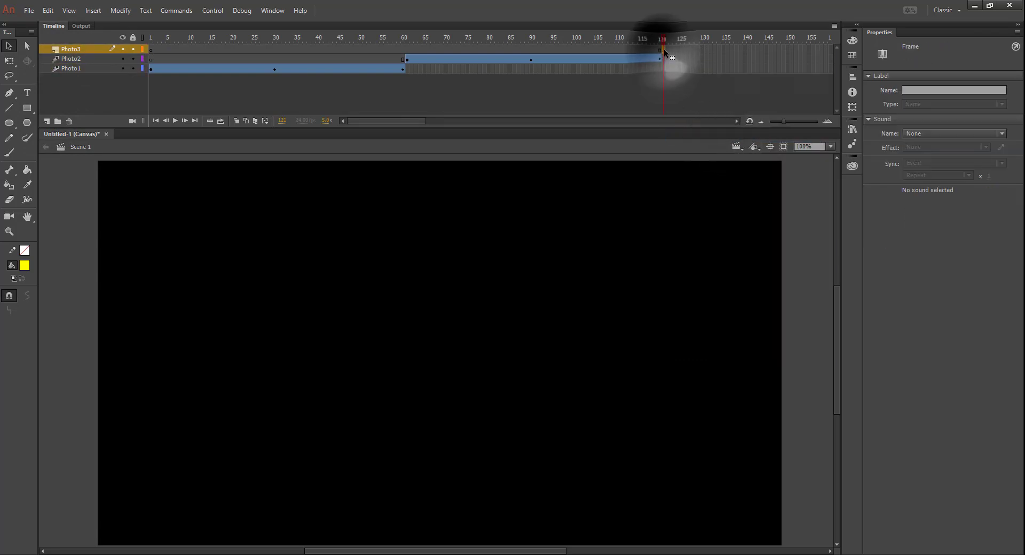
key(ctrl+v)
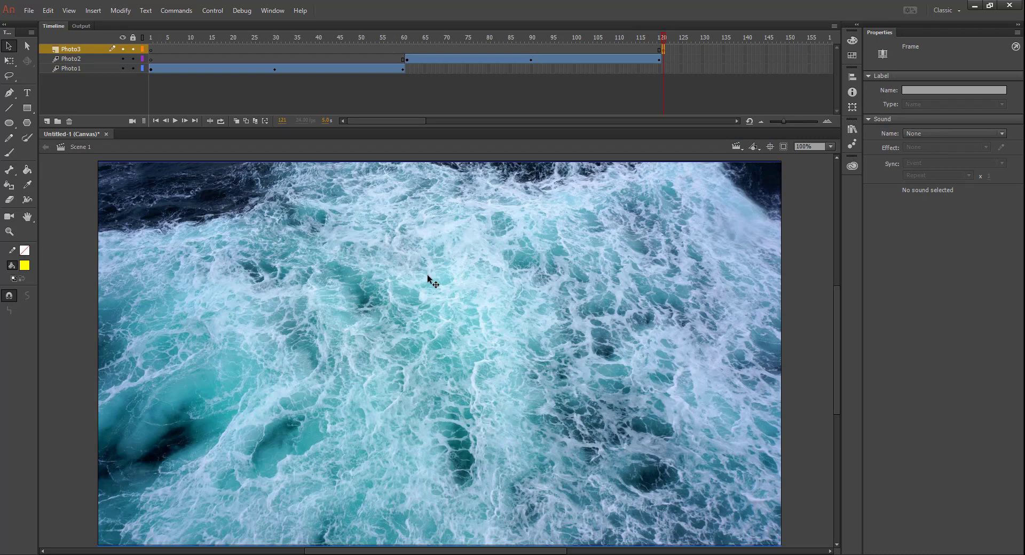
- Create a motion tween on the ocean waves photo and extend its frames to 180
click(428, 279)
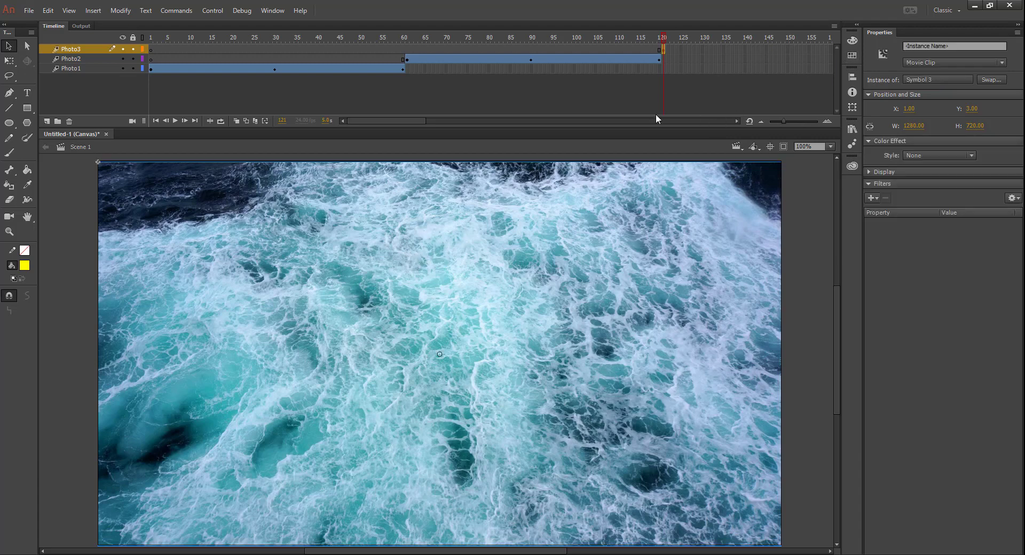
drag(366, 121, 397, 121)
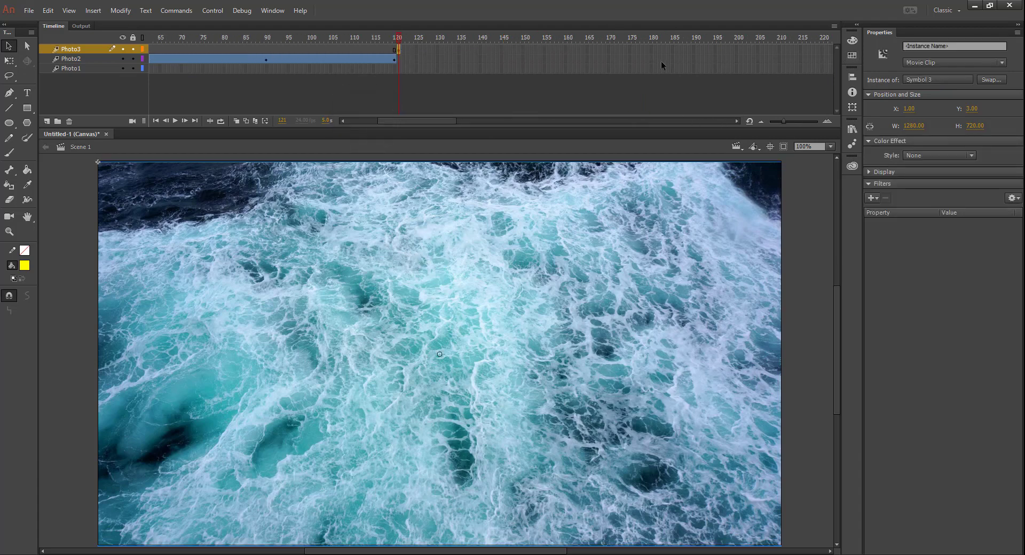
right_click(652, 48)
click(699, 120)
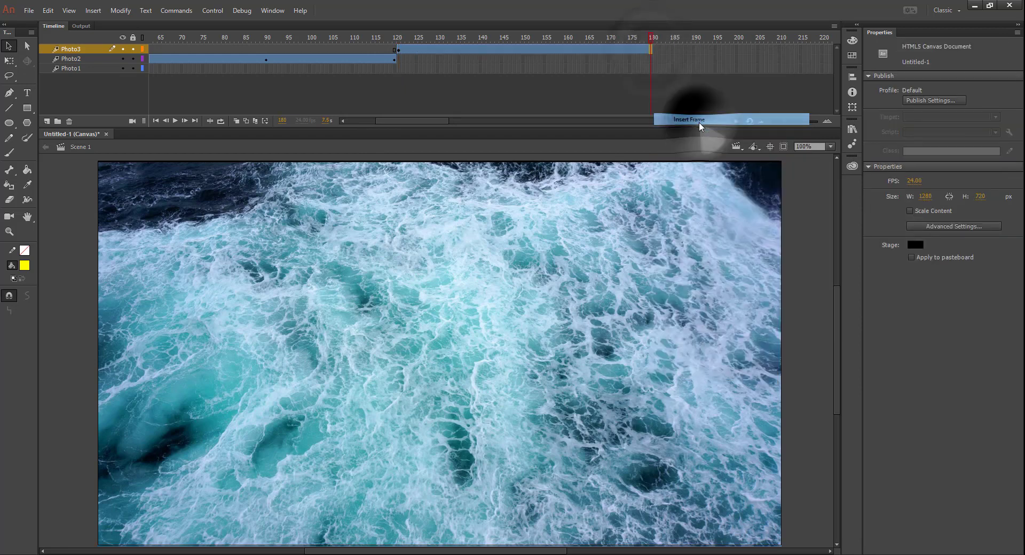
- At frame 121, add a Blur filter to the ocean photo with High quality and 20 px blur in X and Y
click(398, 49)
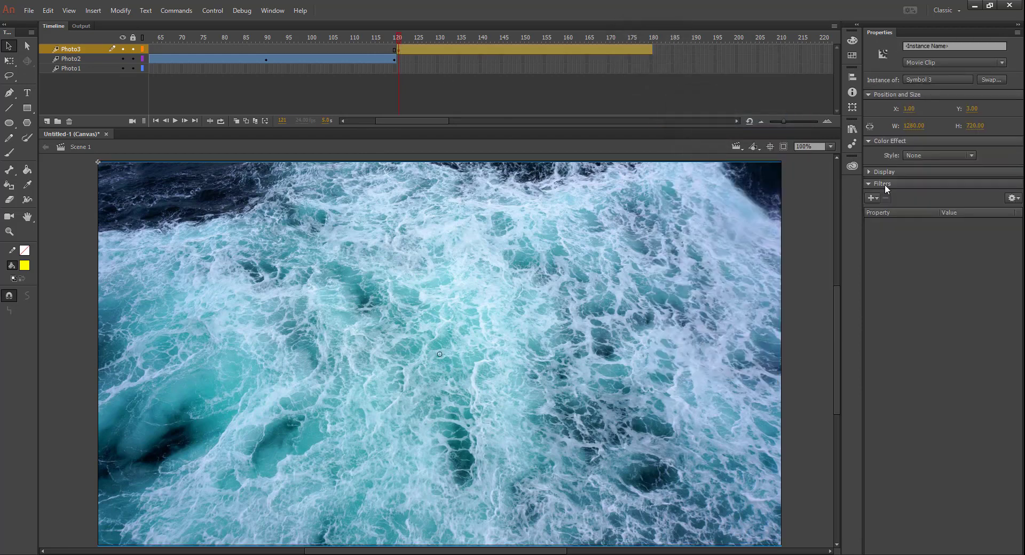
click(874, 199)
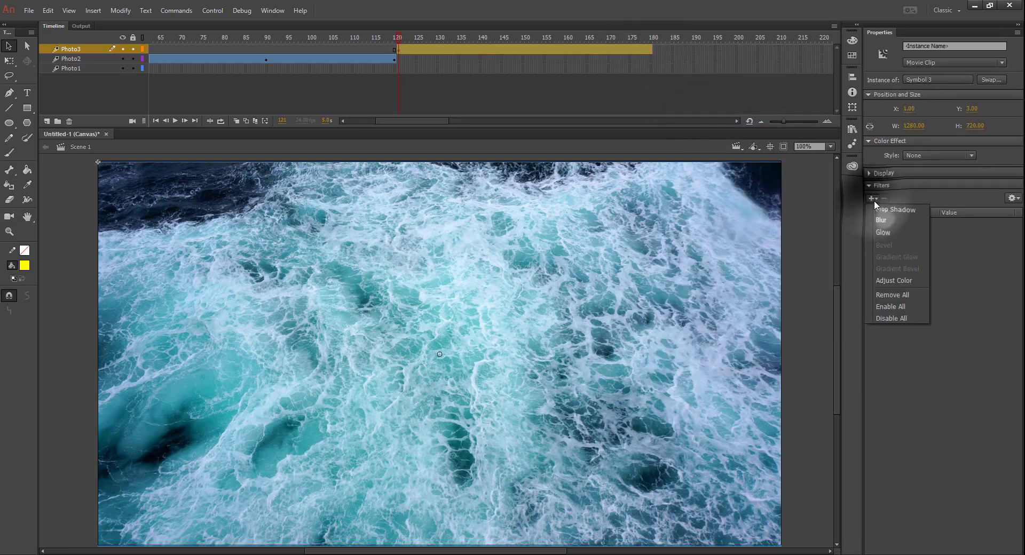
click(896, 219)
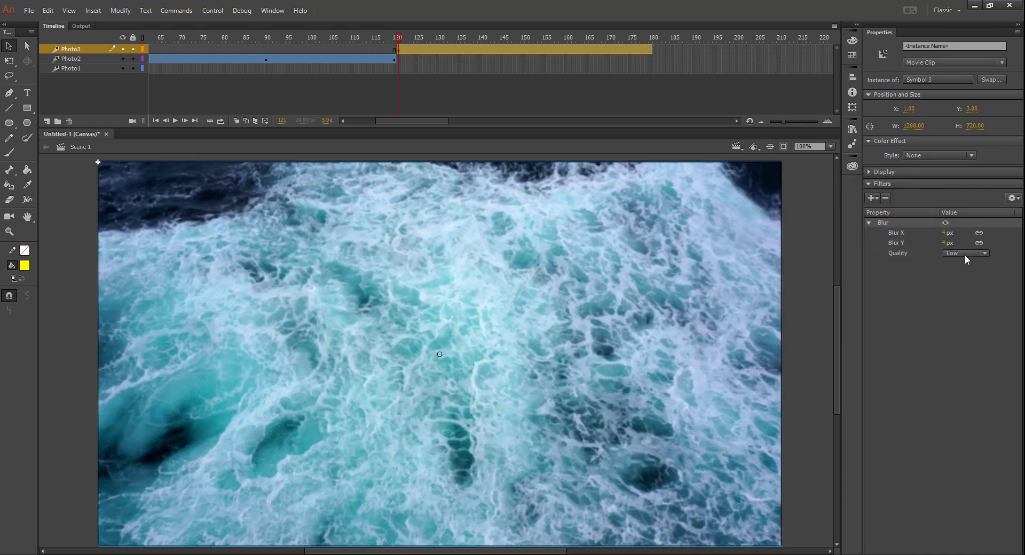
click(965, 254)
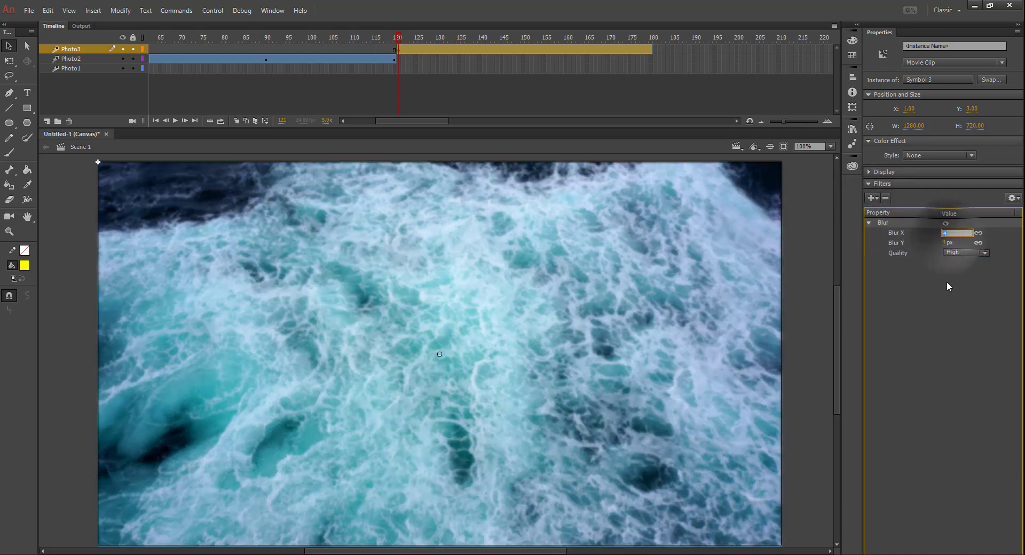
click(960, 245)
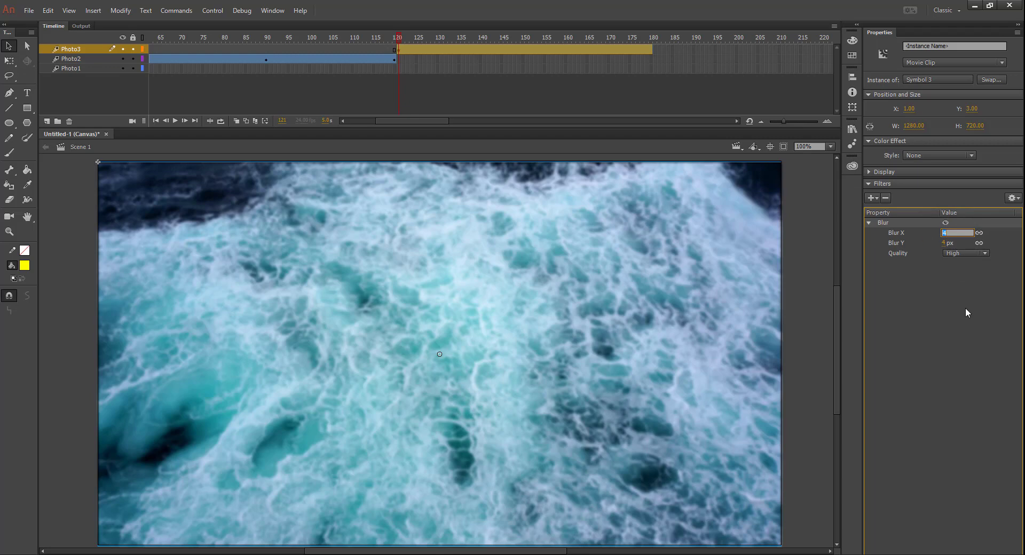
text(20)
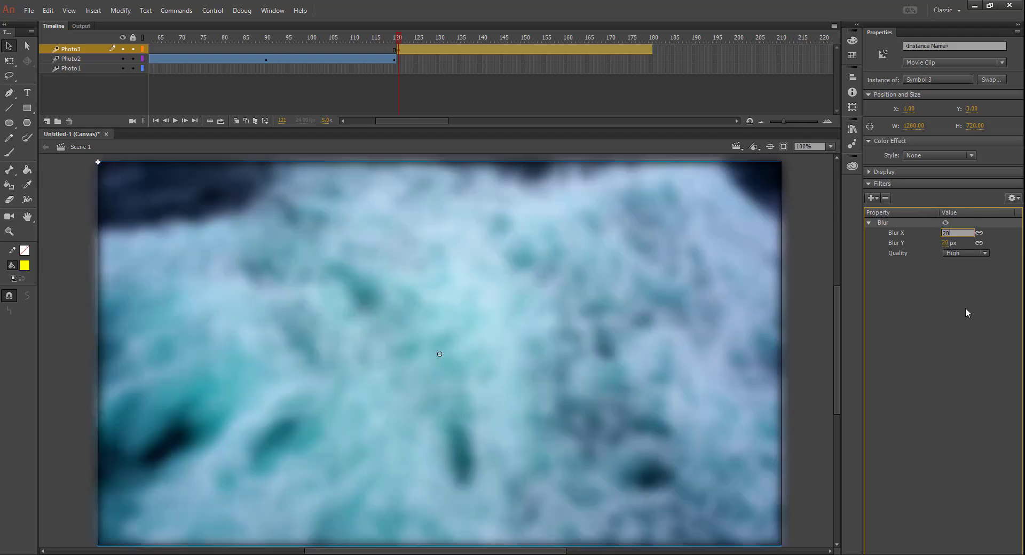
- Add a keyframe at frame 180 of the ocean photo's tween, and set its blur to 0 px at frame 151
drag(402, 37, 706, 150)
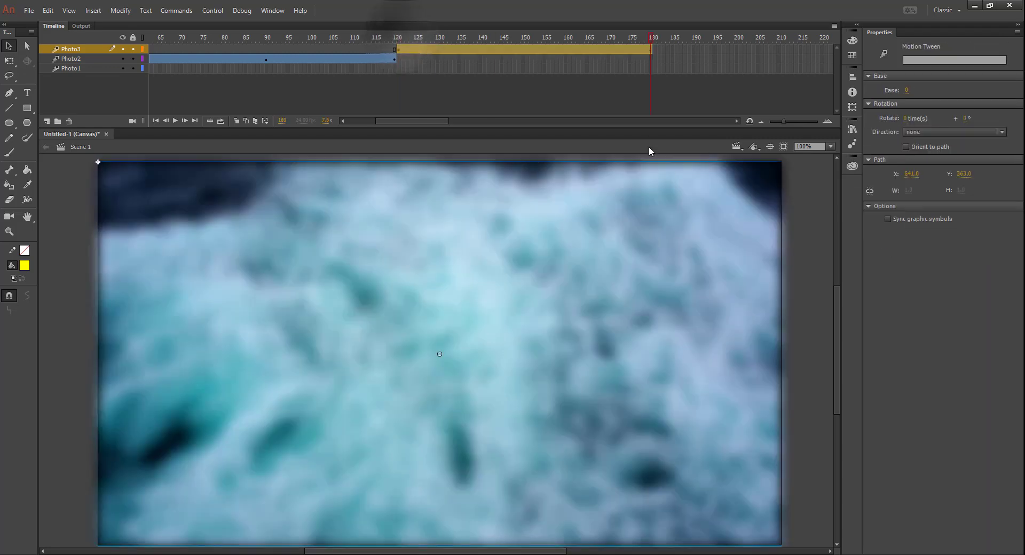
drag(649, 36, 527, 95)
click(559, 283)
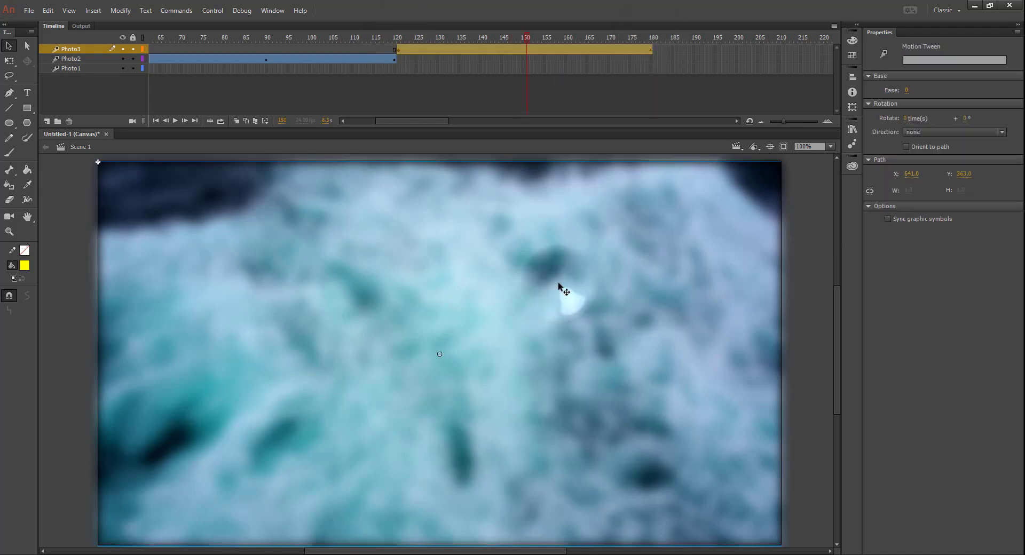
click(944, 233)
text(0)
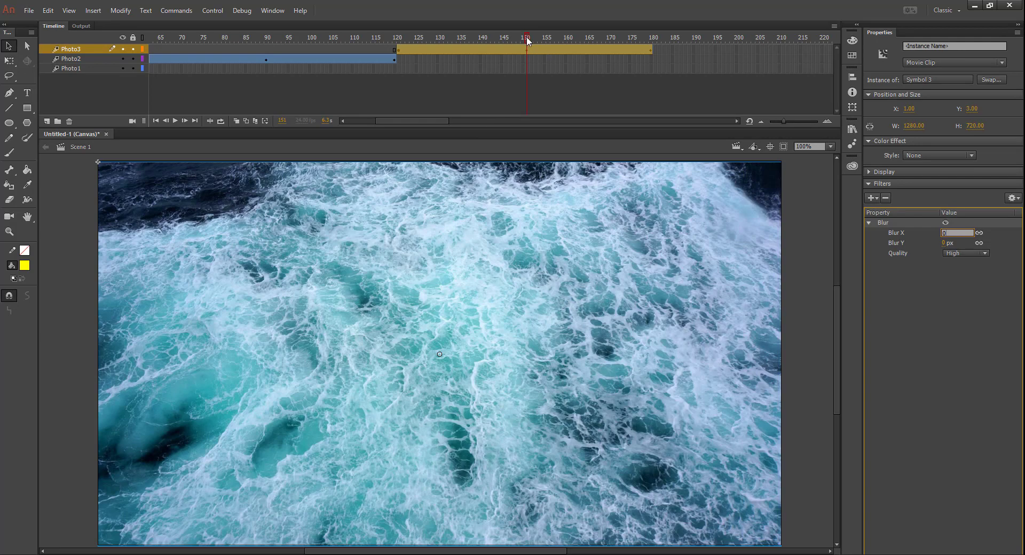
drag(527, 37, 668, 89)
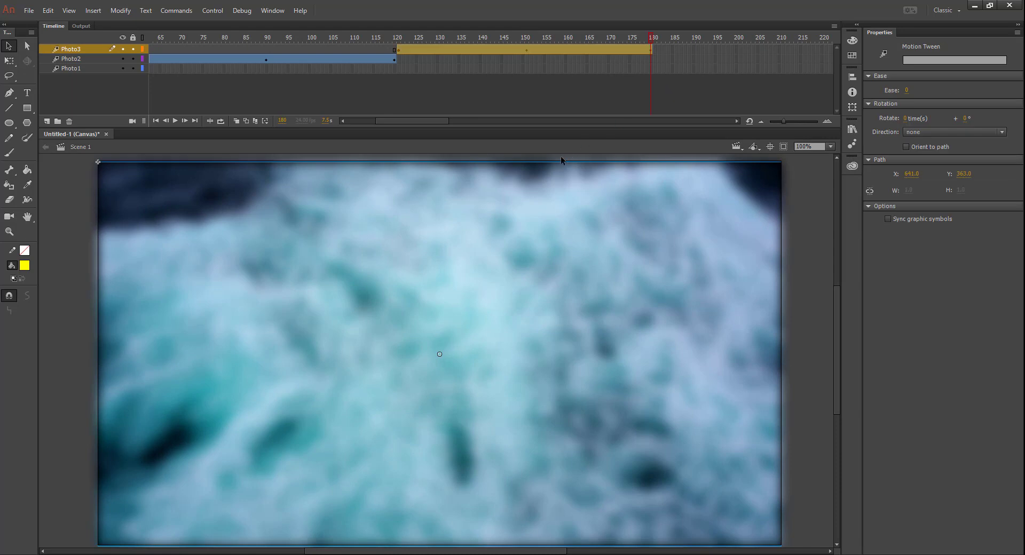
- Test the slideshow animation, and inspect the photo settings at the Photo2 and Photo3 keyframes
key(ctrl+Return)
click(521, 304)
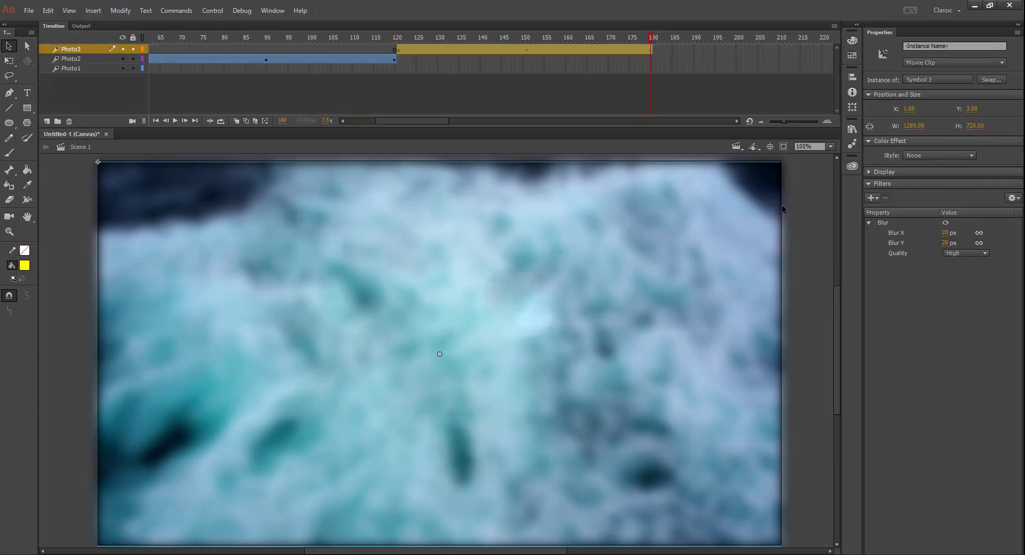
click(264, 59)
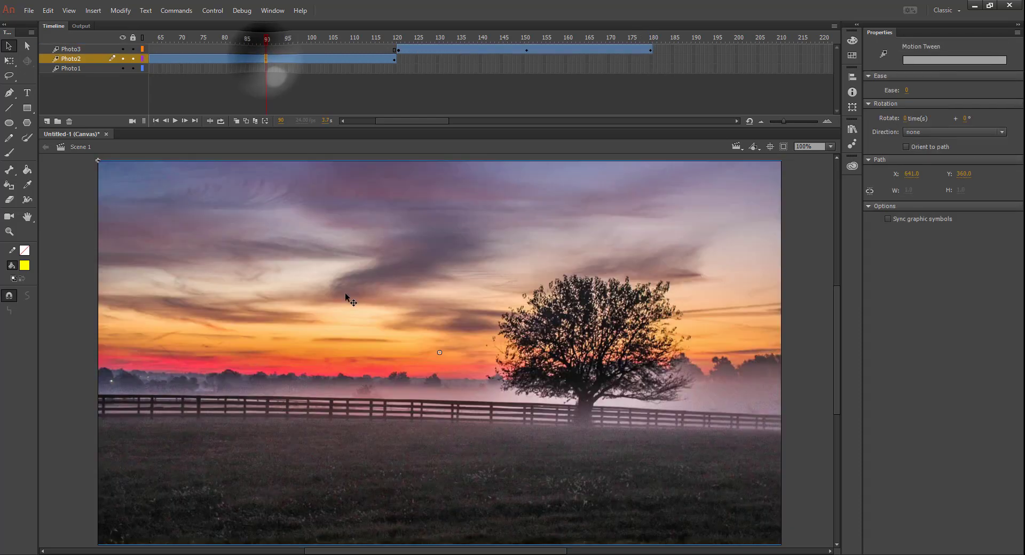
click(345, 292)
click(468, 251)
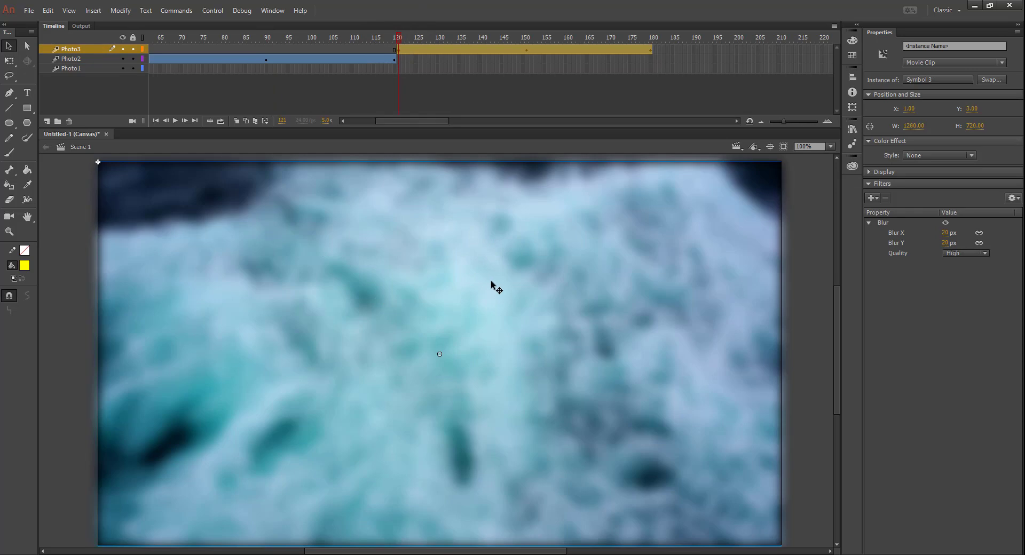
- Scrub through the Photo3 tween from frame 121 to 151 to review the blur transition
click(417, 38)
drag(419, 39, 537, 63)
click(416, 38)
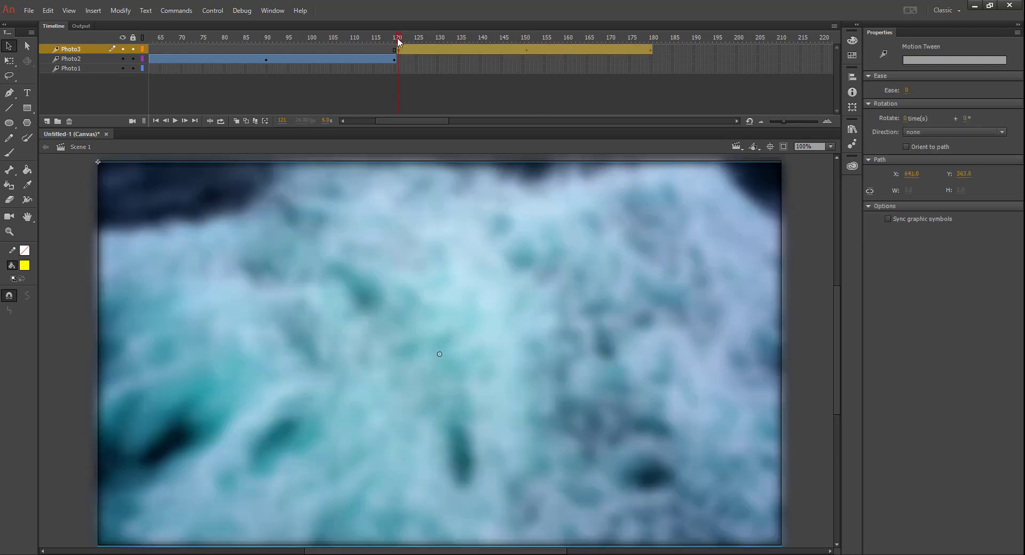
drag(445, 40, 553, 47)
click(526, 49)
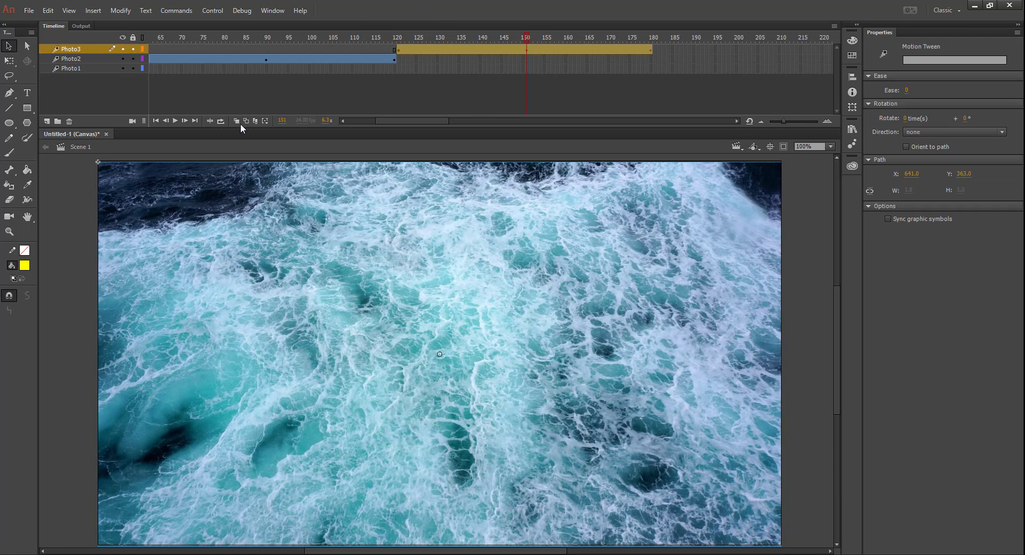
- Remove the motion tween from the ocean photo on the Photo3 layer
click(272, 62)
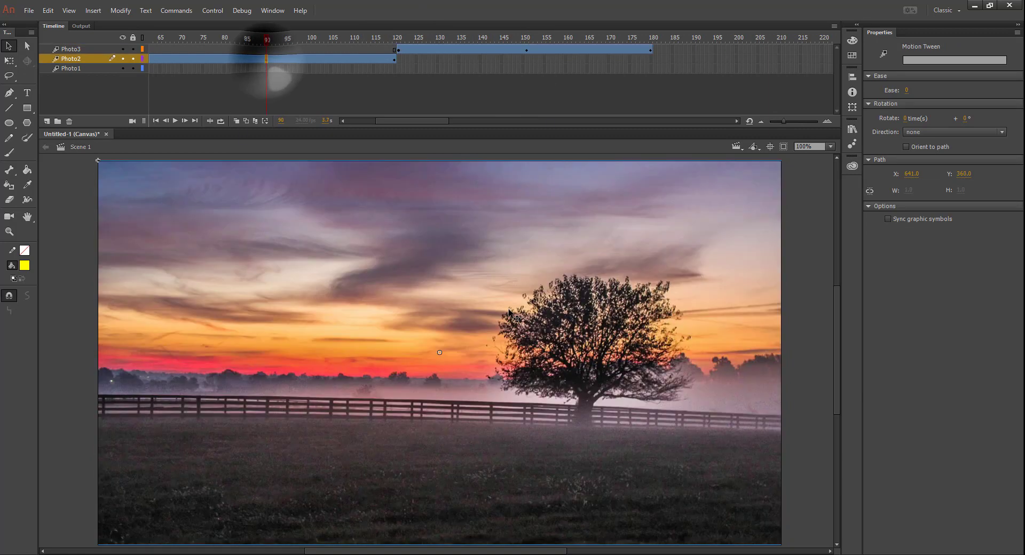
click(399, 50)
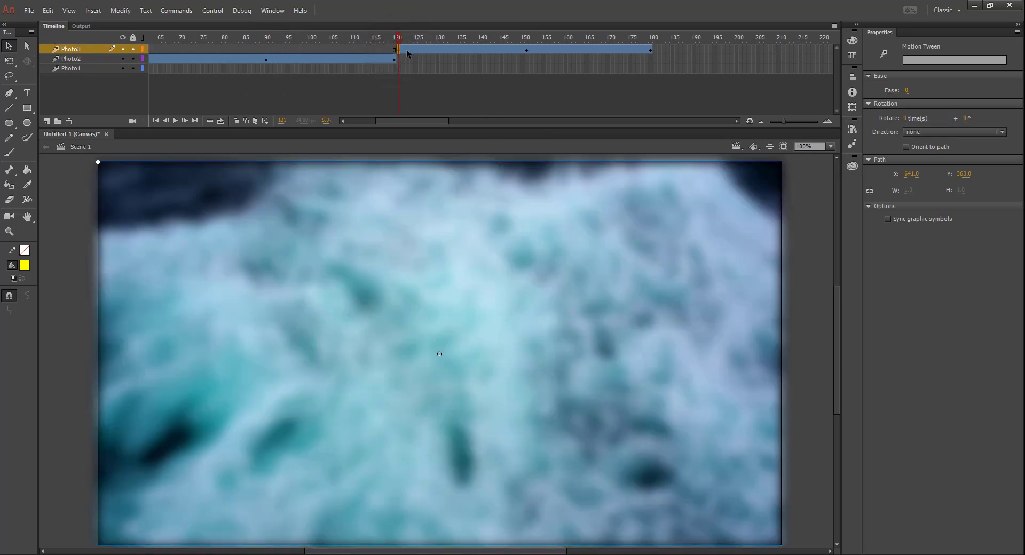
right_click(406, 52)
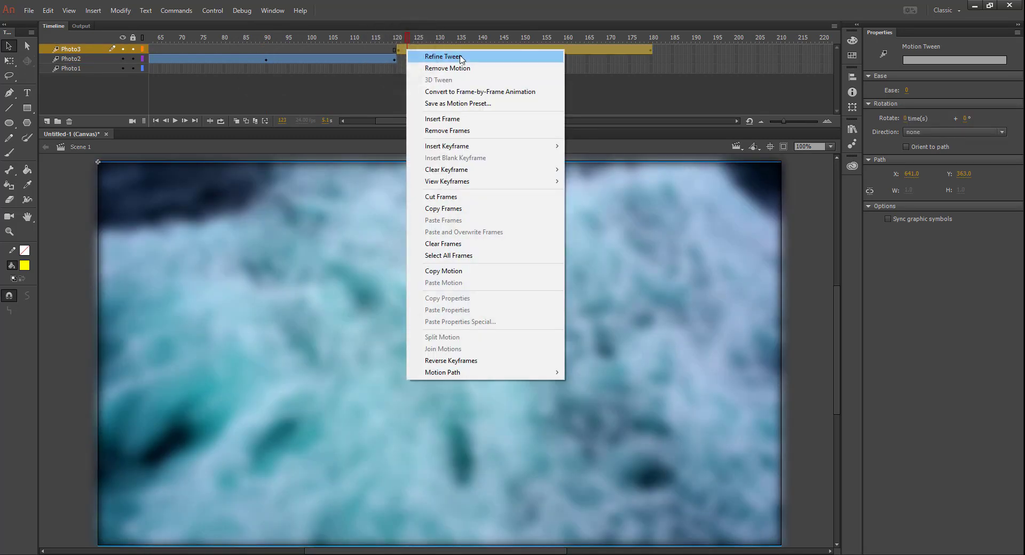
click(461, 68)
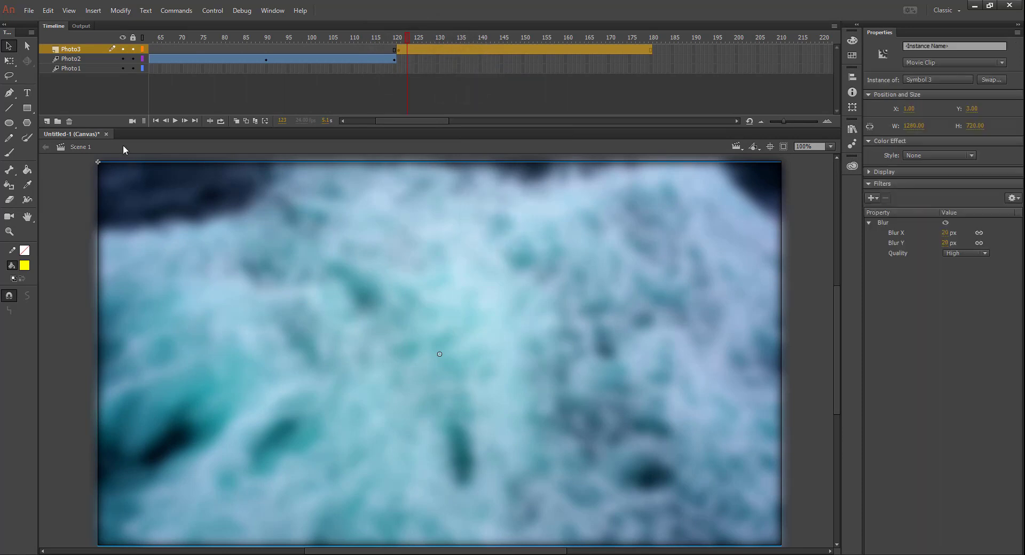
- Add a new layer above Photo3 and name it Blurry3
click(46, 121)
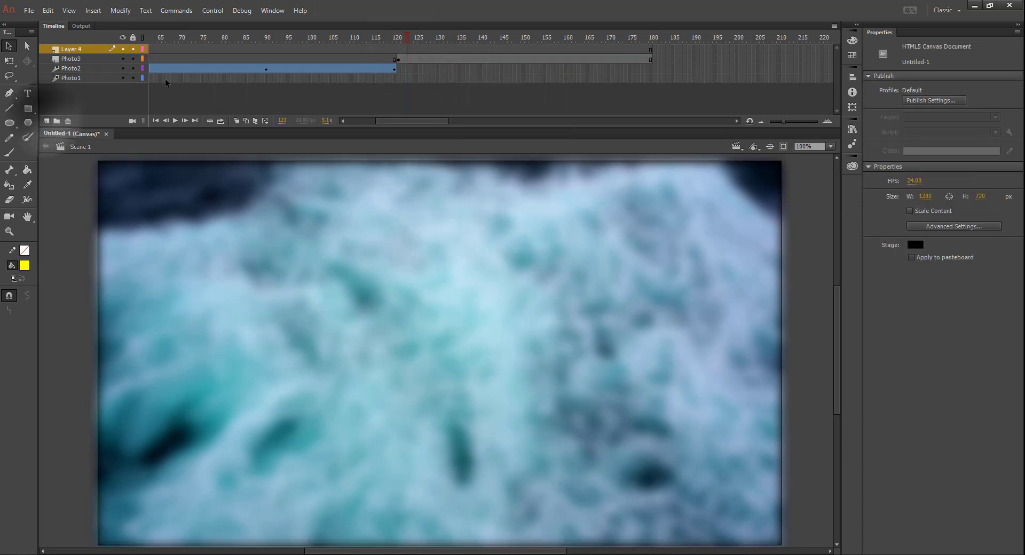
double_click(78, 50)
text(Blurry3)
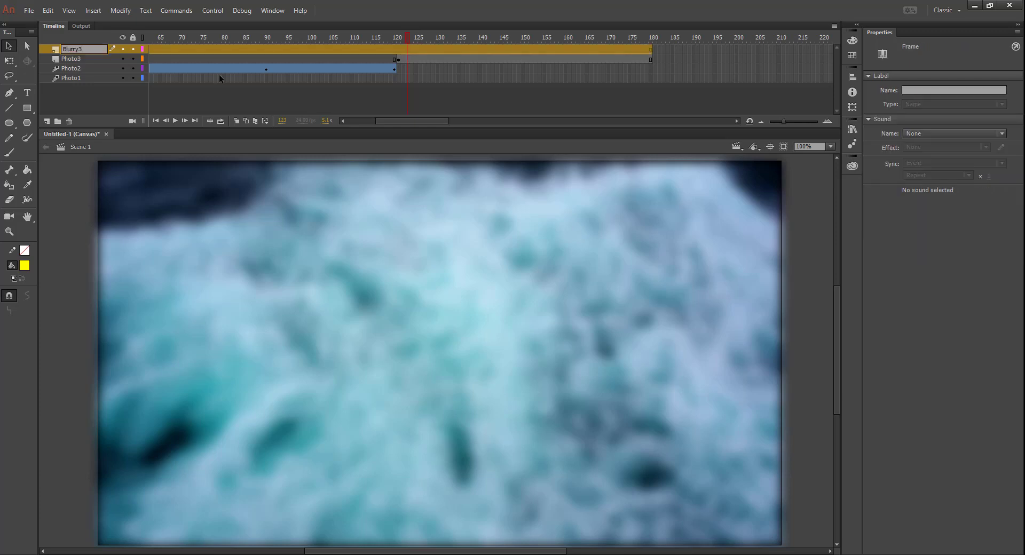
key(Return)
- Copy the Photo3 keyframe at frame 121 and paste it into frame 121 of the Blurry3 layer
click(399, 59)
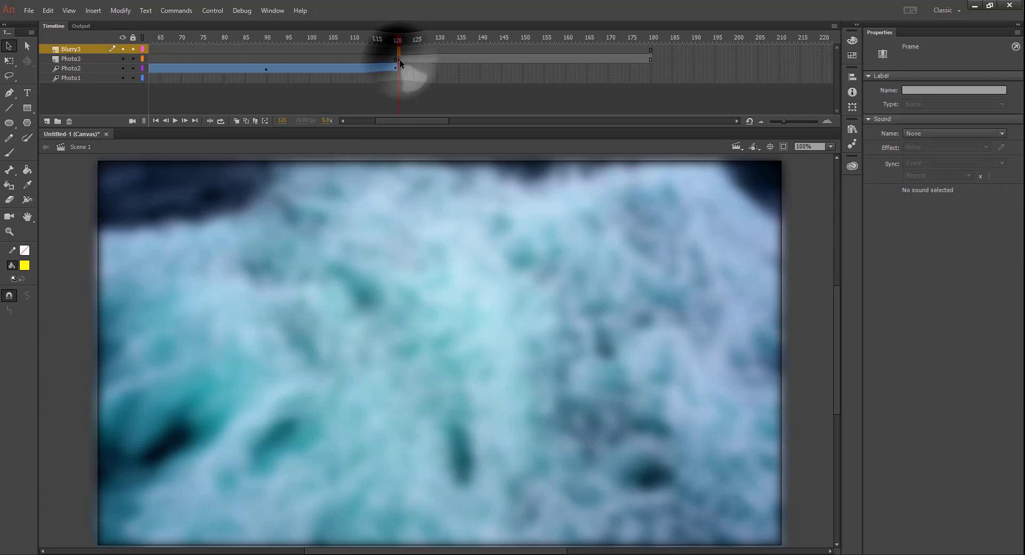
right_click(399, 59)
click(453, 235)
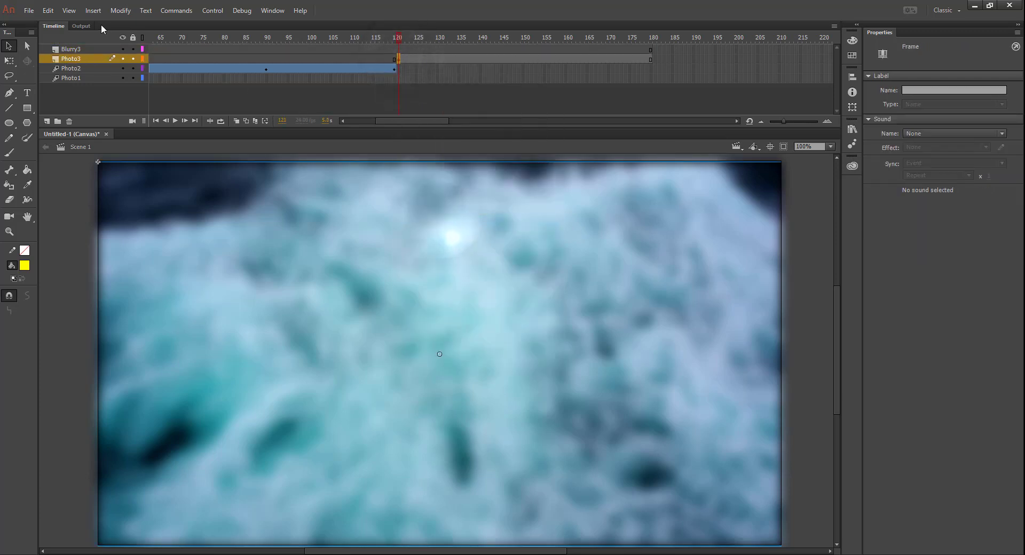
click(399, 49)
right_click(400, 49)
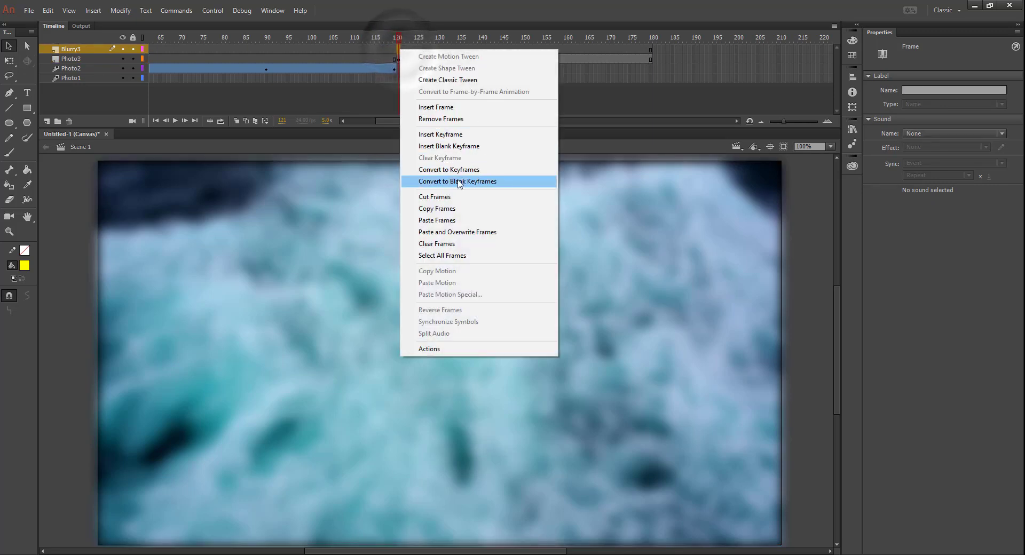
click(450, 220)
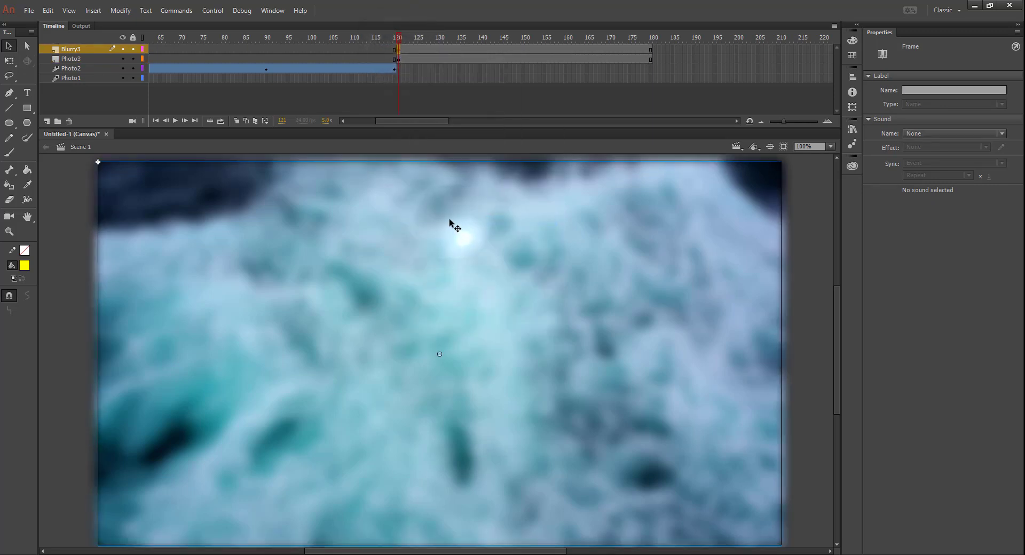
- Delete the Blur filter from the ocean photo on Blurry3, and hide that layer to compare it with Photo3
click(401, 50)
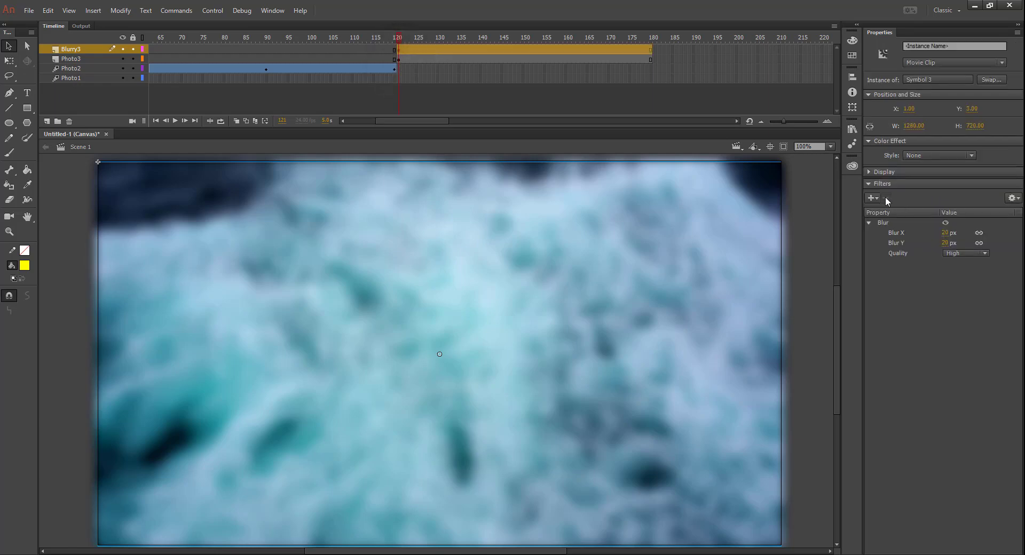
click(884, 223)
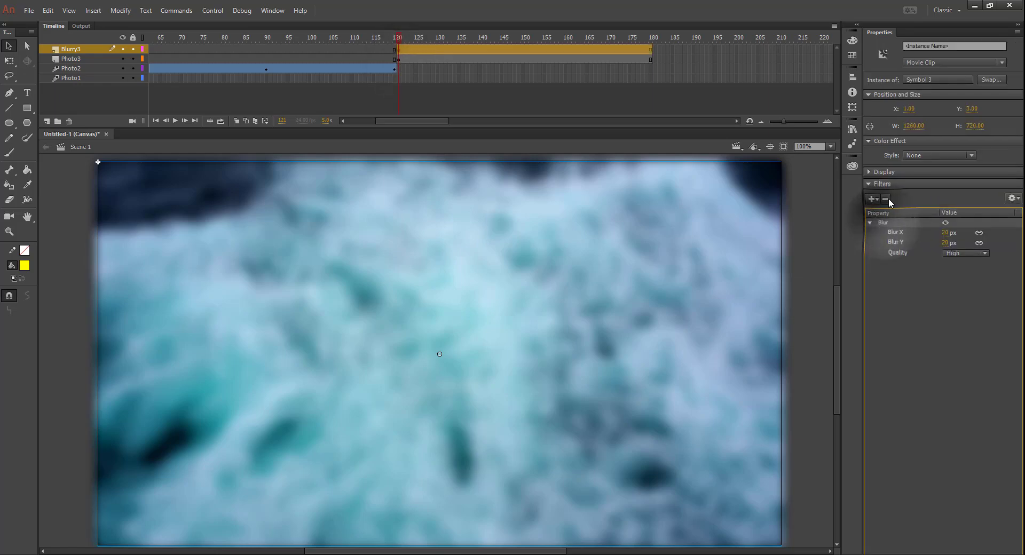
click(885, 198)
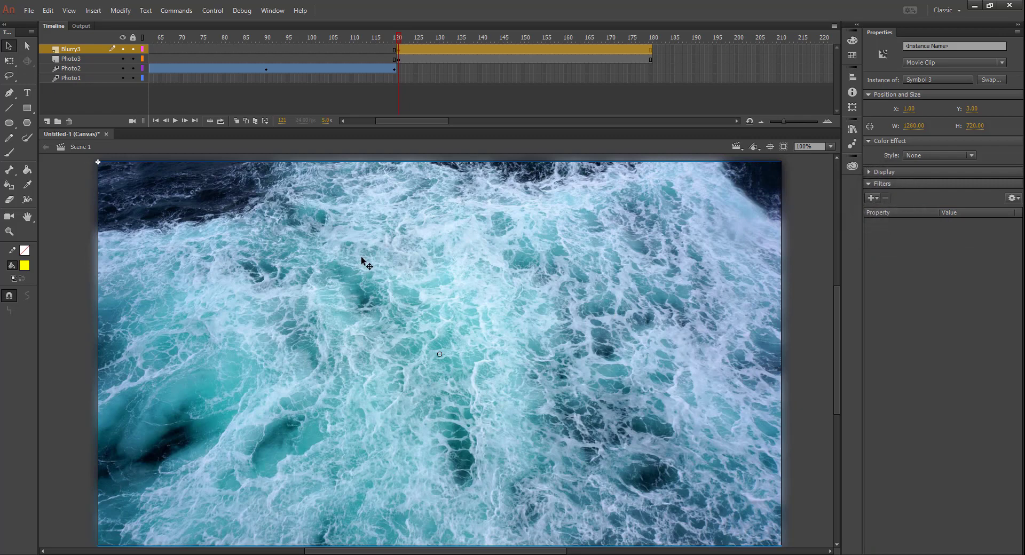
click(122, 49)
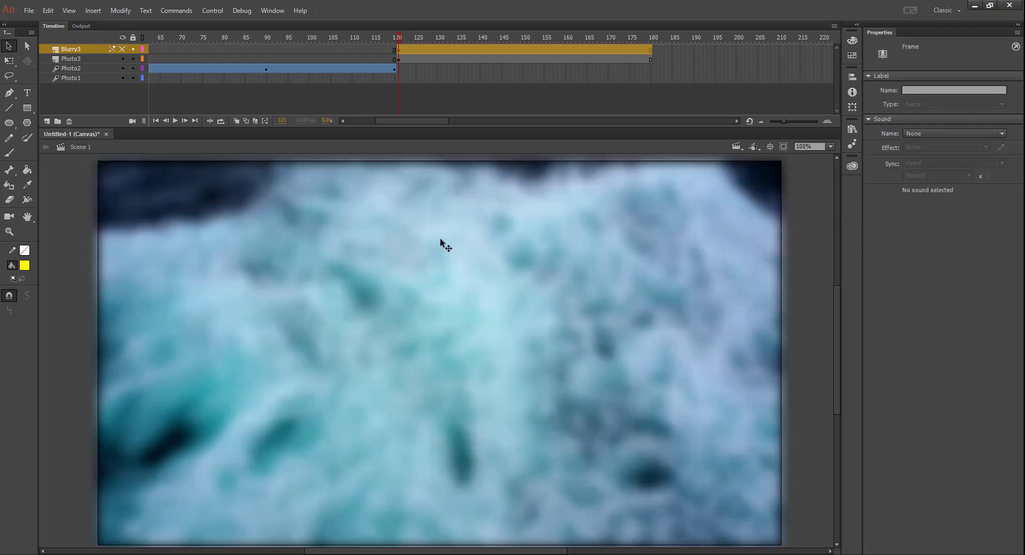
- Create a motion tween for the sharp photo on Blurry3 and set its color effect to Alpha at 0% at frame 121
click(399, 49)
right_click(432, 169)
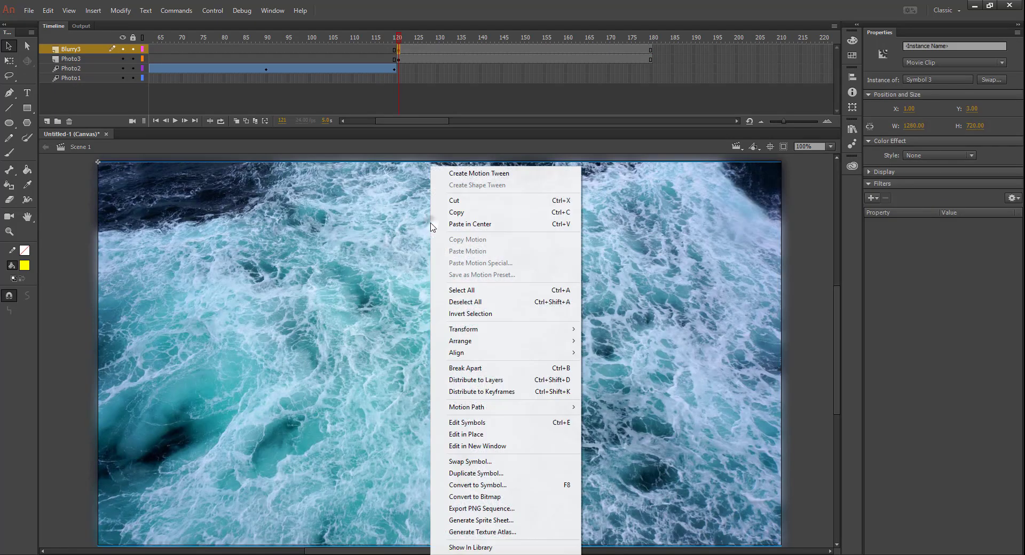
click(488, 173)
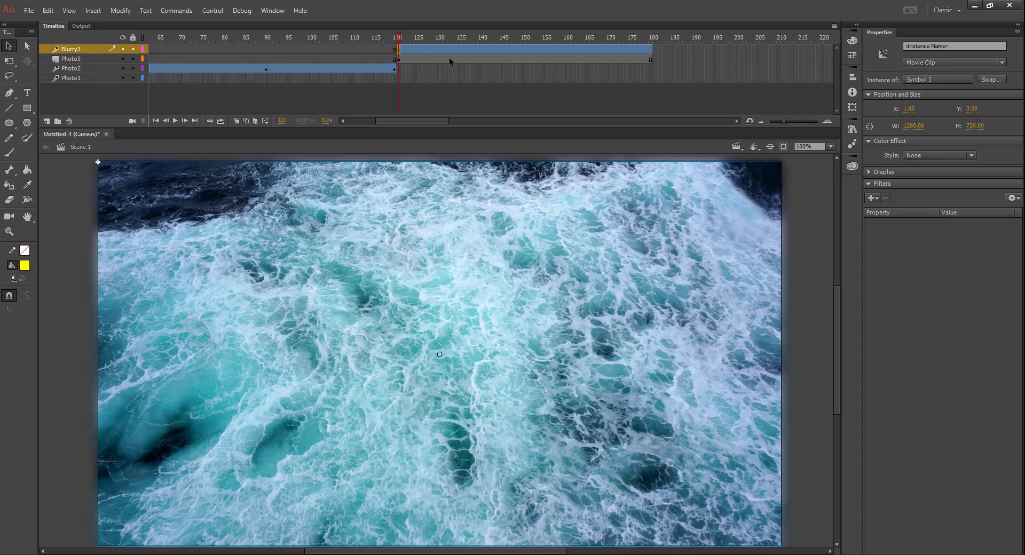
click(914, 156)
click(914, 204)
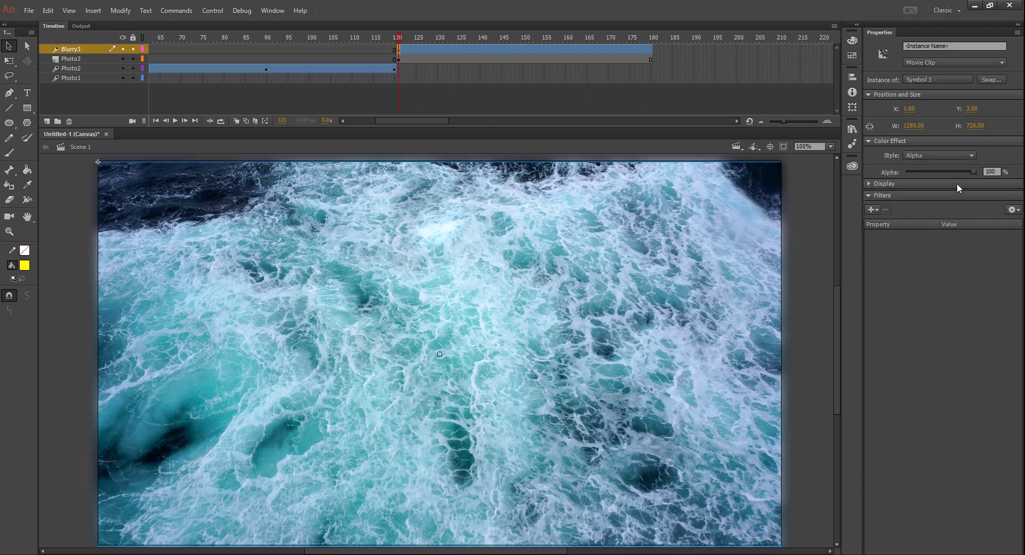
- Add a keyframe at frame 180 of the Blurry3 tween, and set the photo's alpha to 100% at frame 151
click(651, 39)
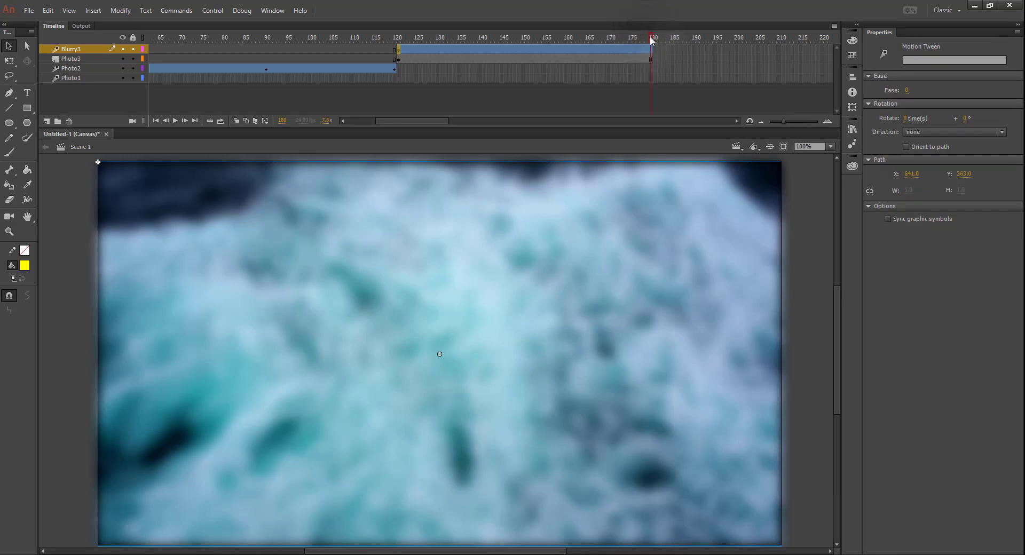
click(526, 37)
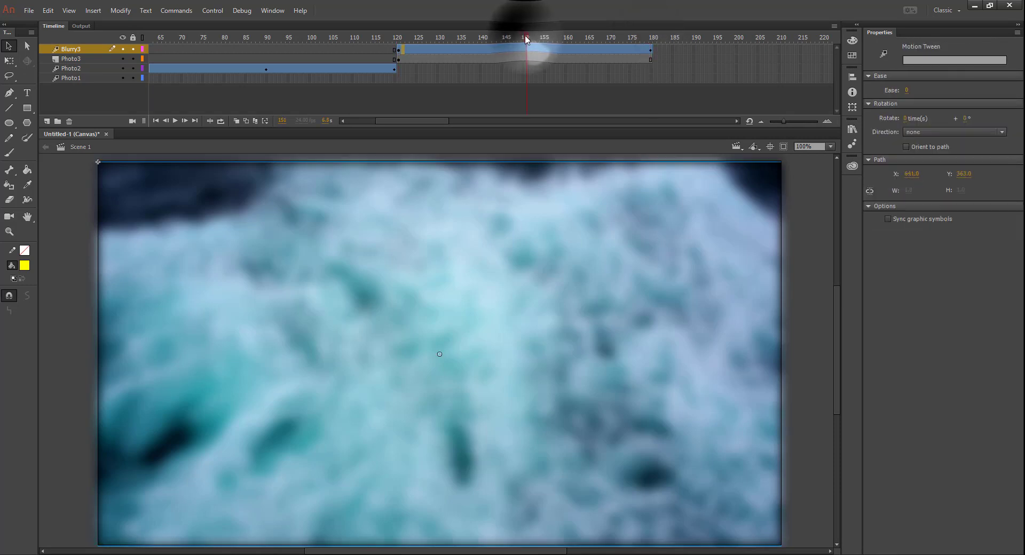
click(445, 234)
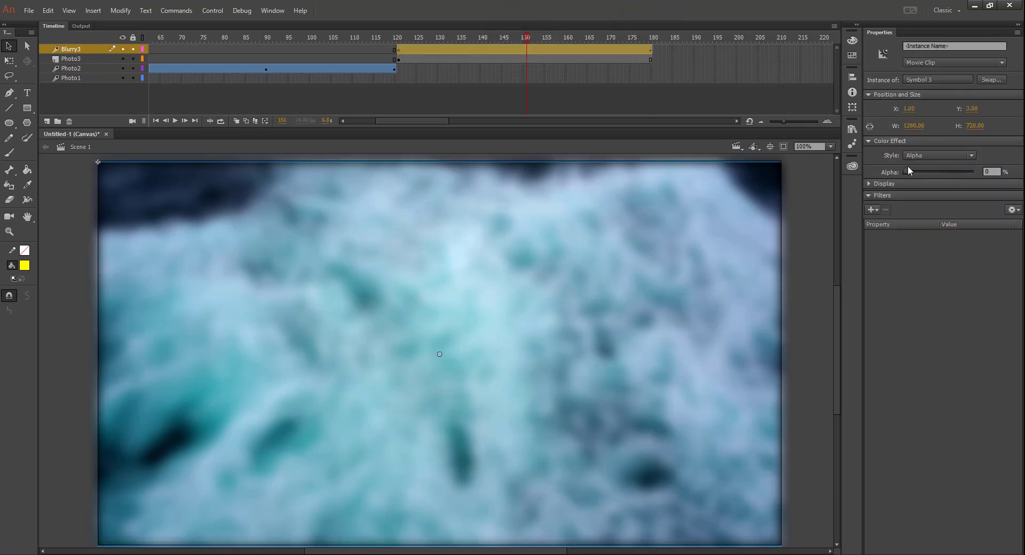
drag(904, 171, 941, 174)
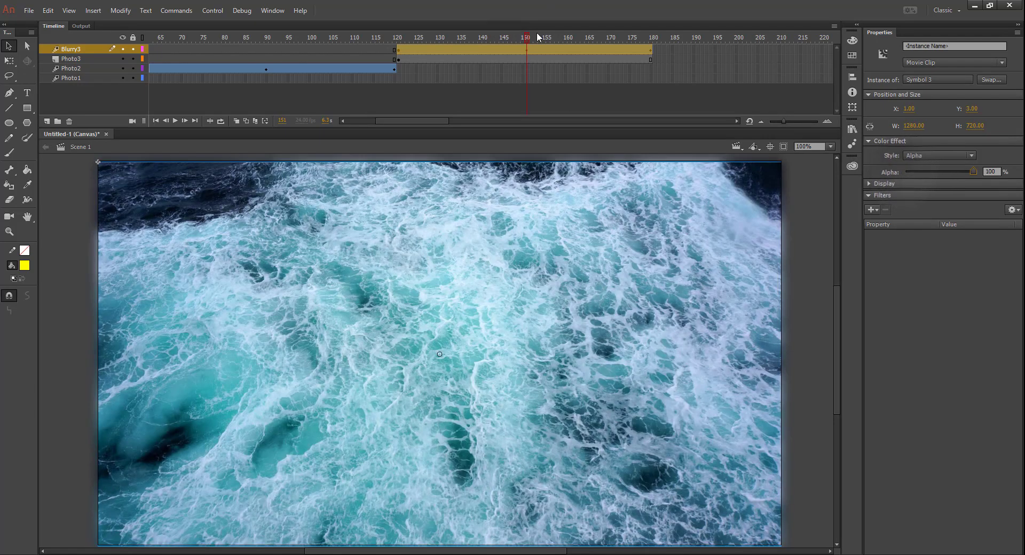
- Scrub the Blurry3 tween from frame 121 to 180 to review the sharpening transition, and test the slideshow
click(527, 35)
click(400, 43)
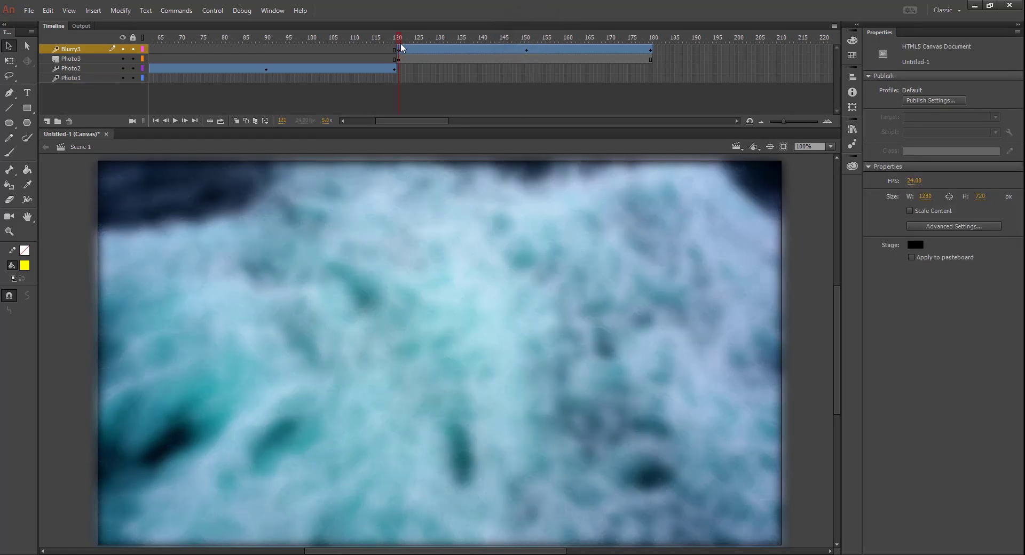
click(527, 45)
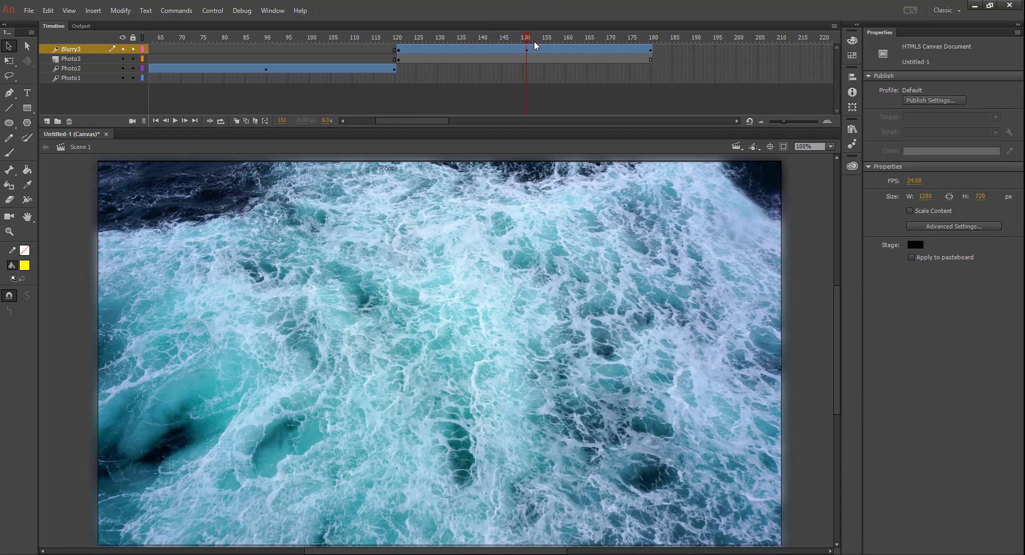
click(651, 49)
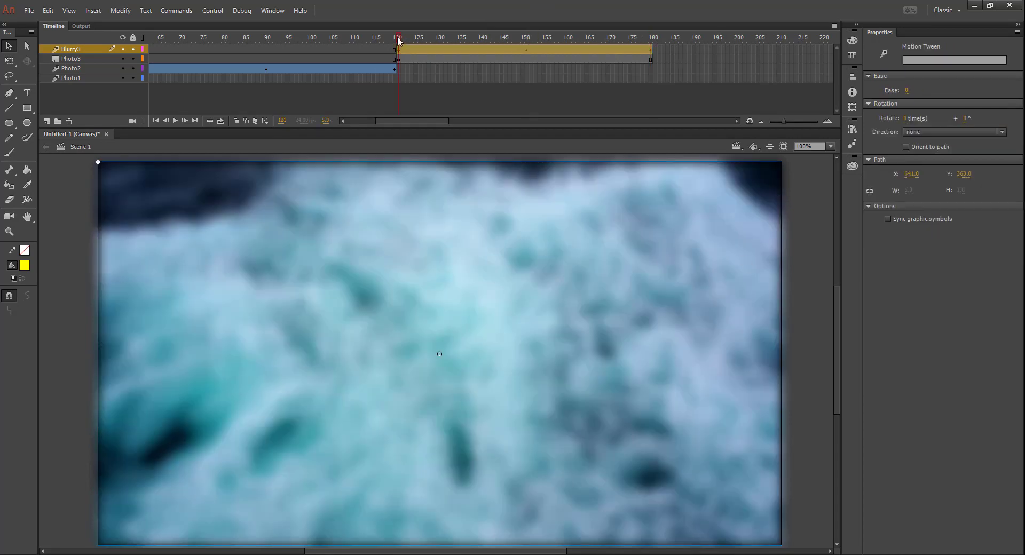
drag(398, 41, 441, 40)
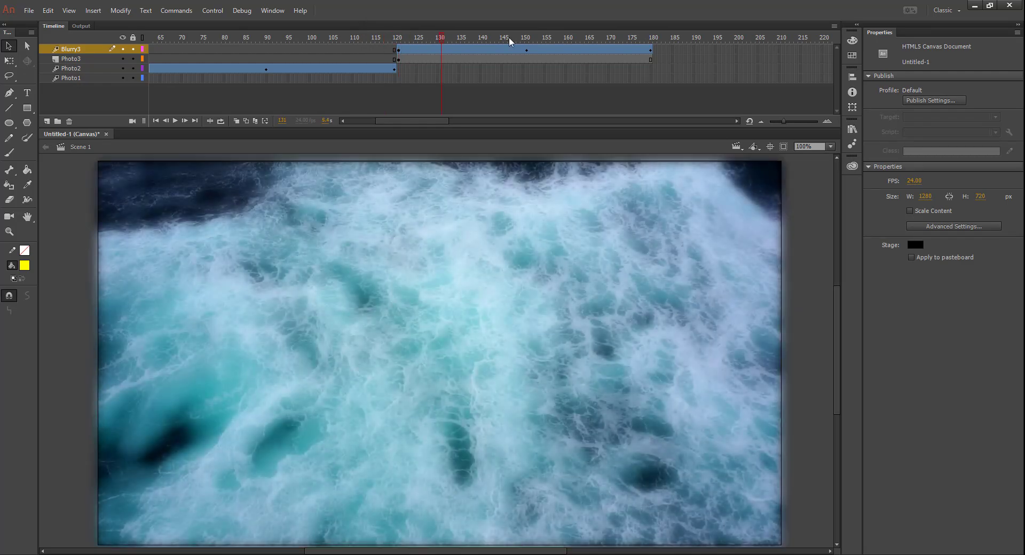
drag(508, 38, 728, 44)
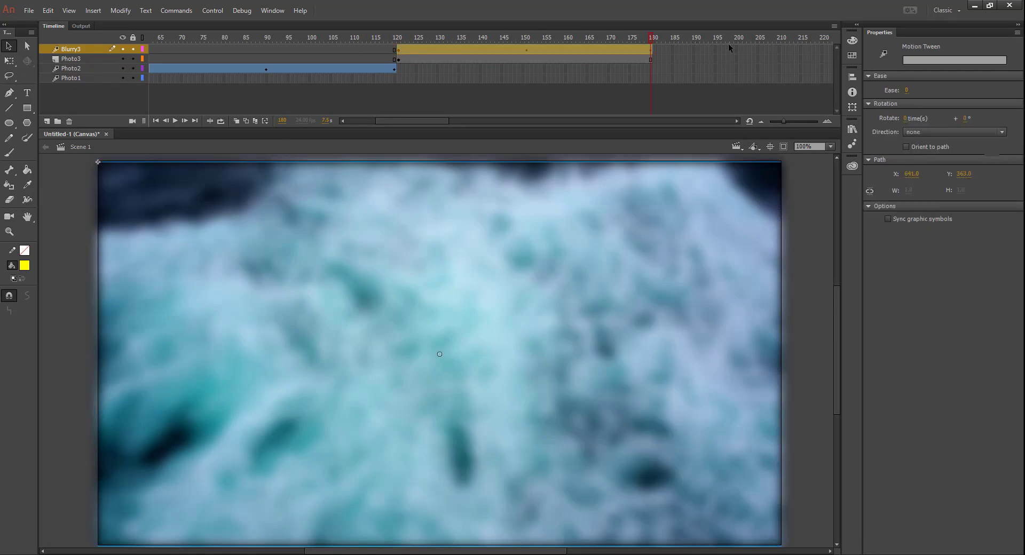
key(ctrl+Return)
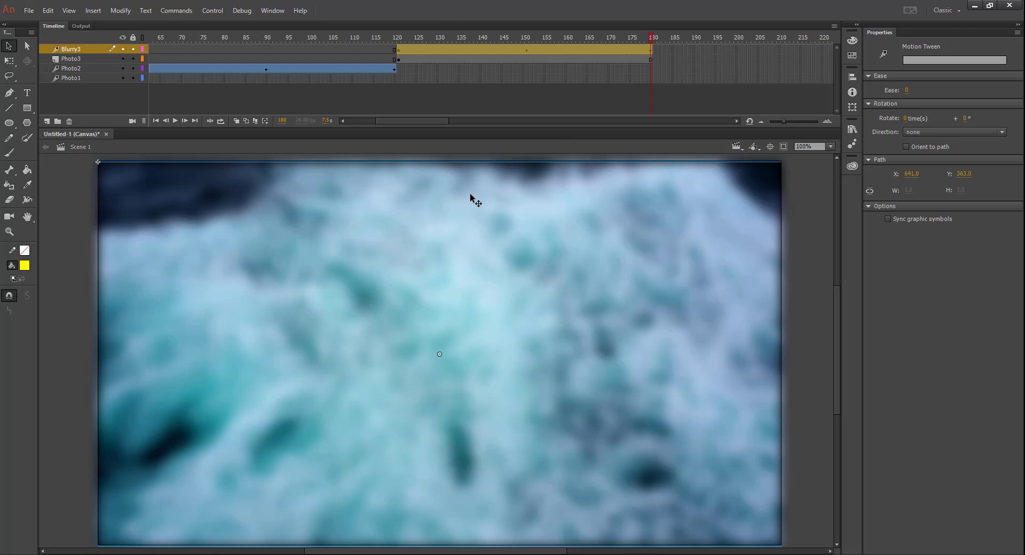
click(398, 272)
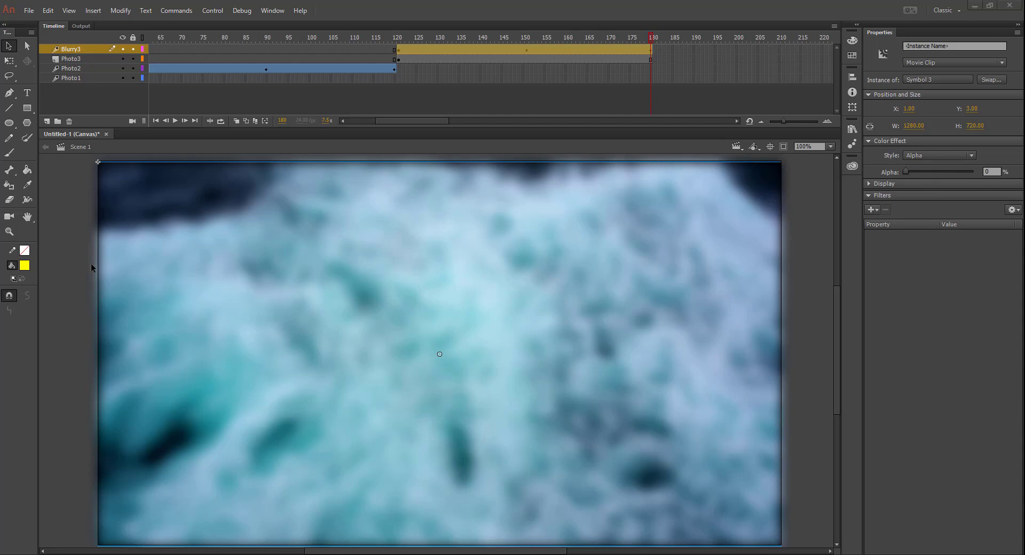
- Add a new layer named Photo4 above Blurry3 and insert a keyframe at frame 181
click(47, 121)
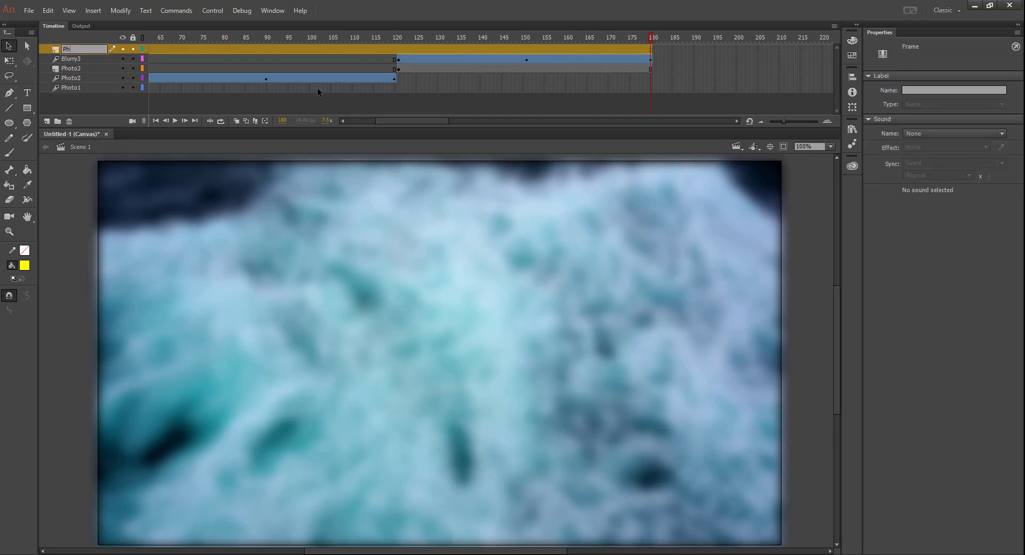
key(Return)
right_click(653, 49)
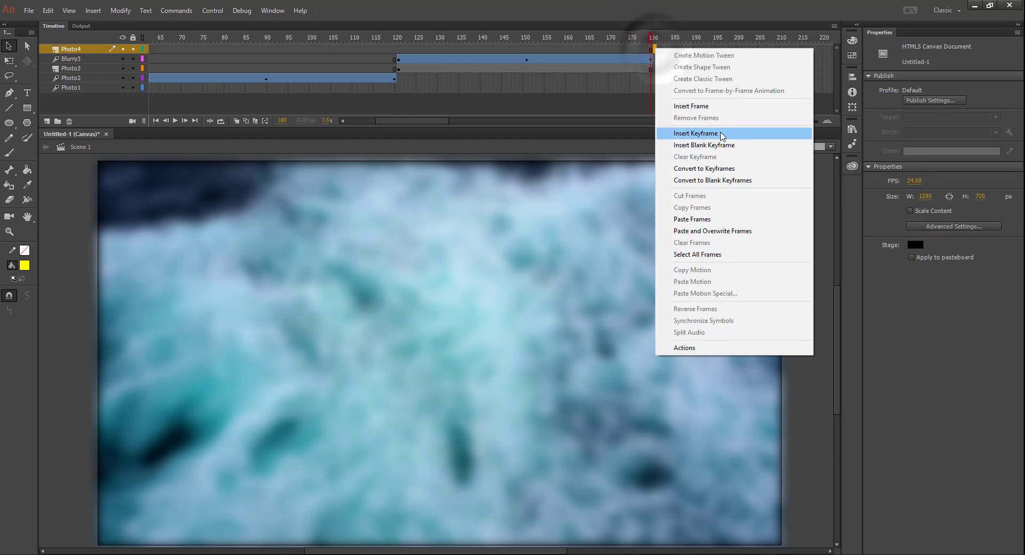
click(723, 137)
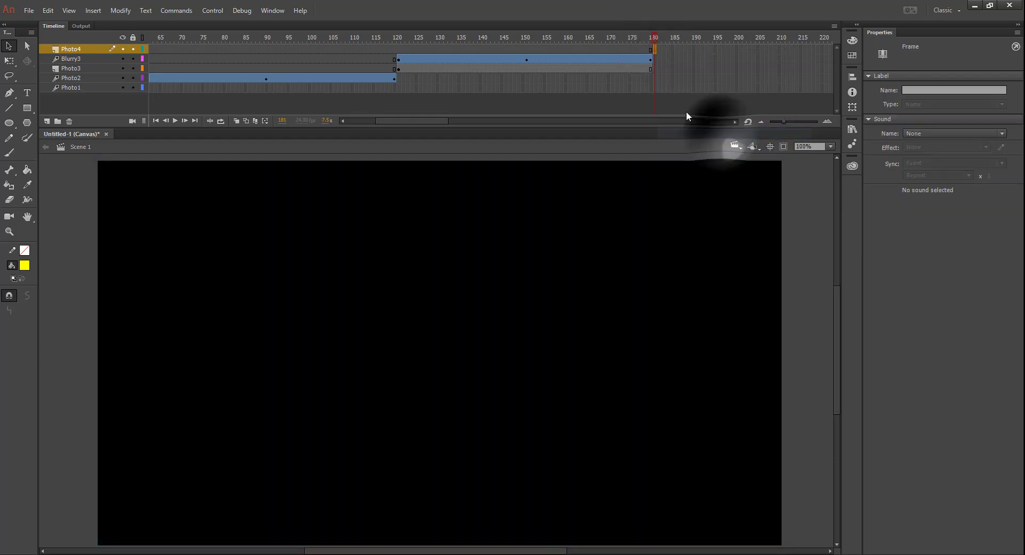
- Place the colored pencils photo on Photo4 at frame 181 with a motion tween, and extend its span to frame 240
drag(0, 396, 576, 394)
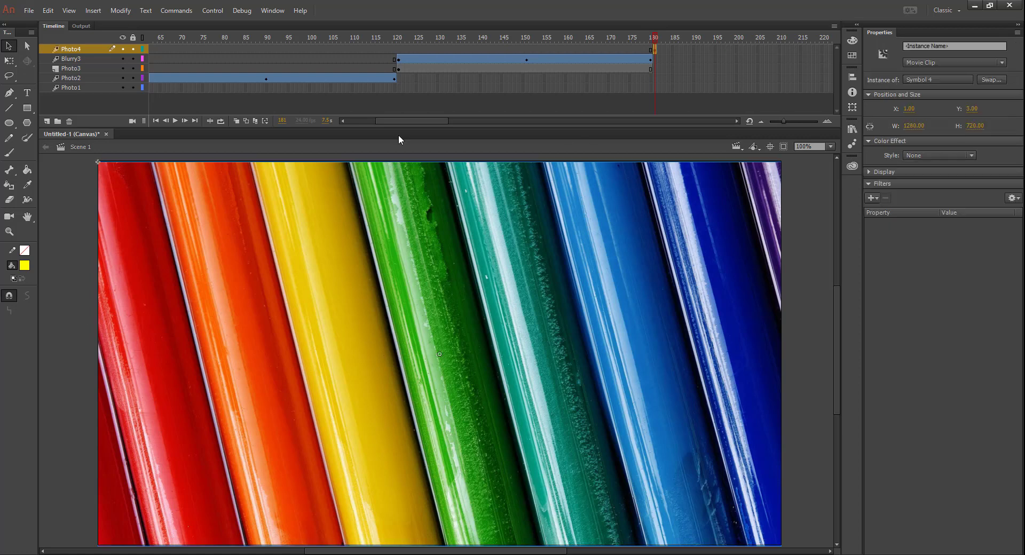
drag(416, 120, 441, 120)
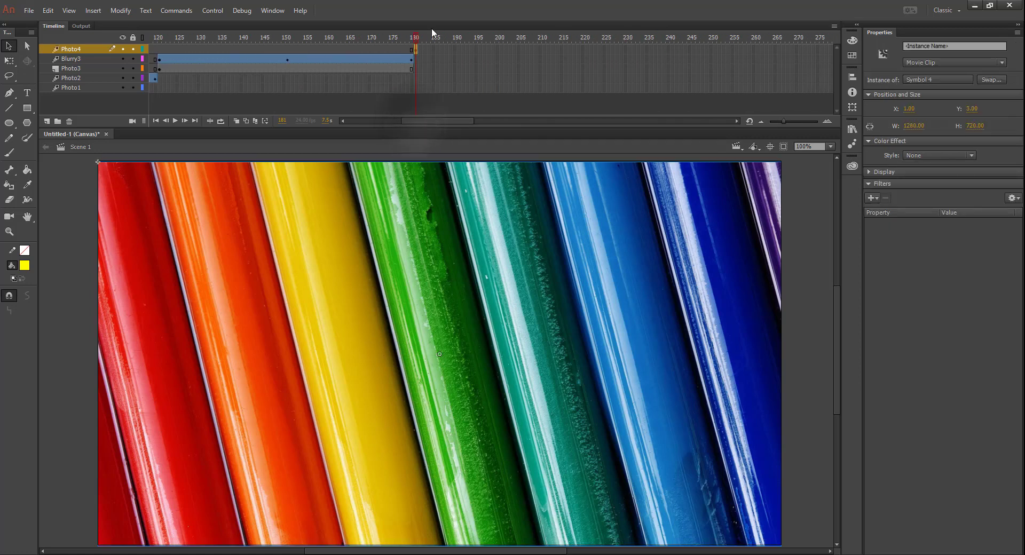
right_click(668, 49)
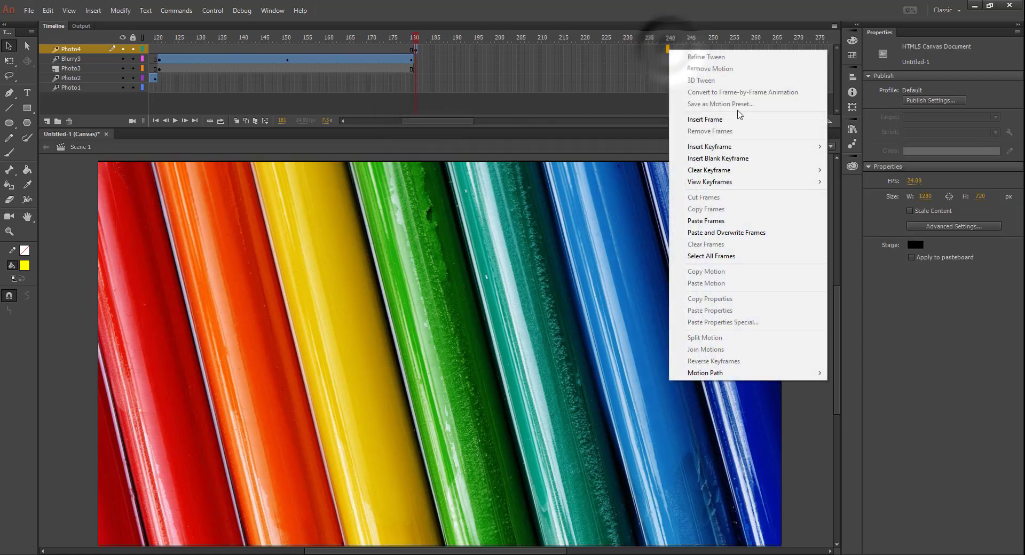
click(734, 120)
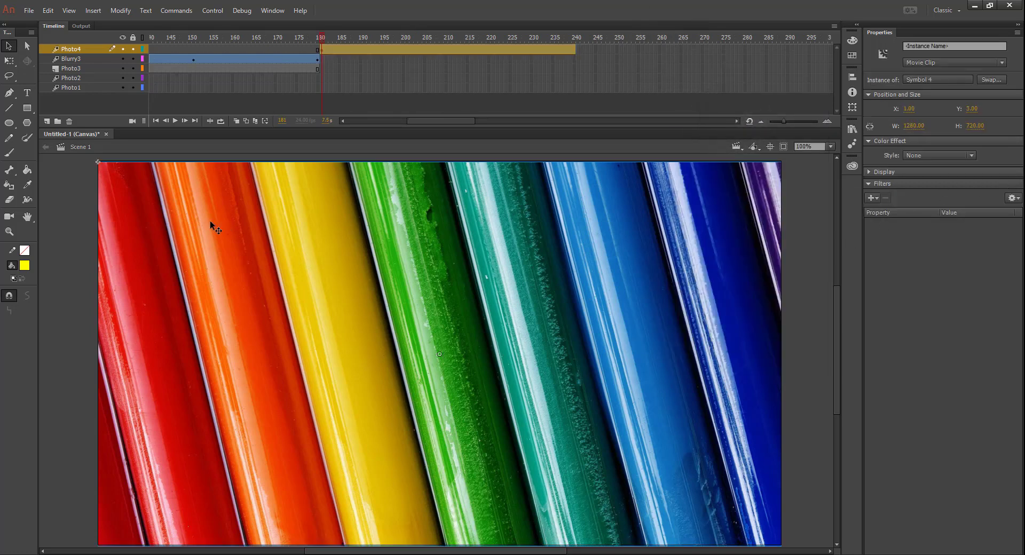
- At frame 181, place the Photo4 photo just off the stage at X 1280 and set its alpha to 0%
click(908, 108)
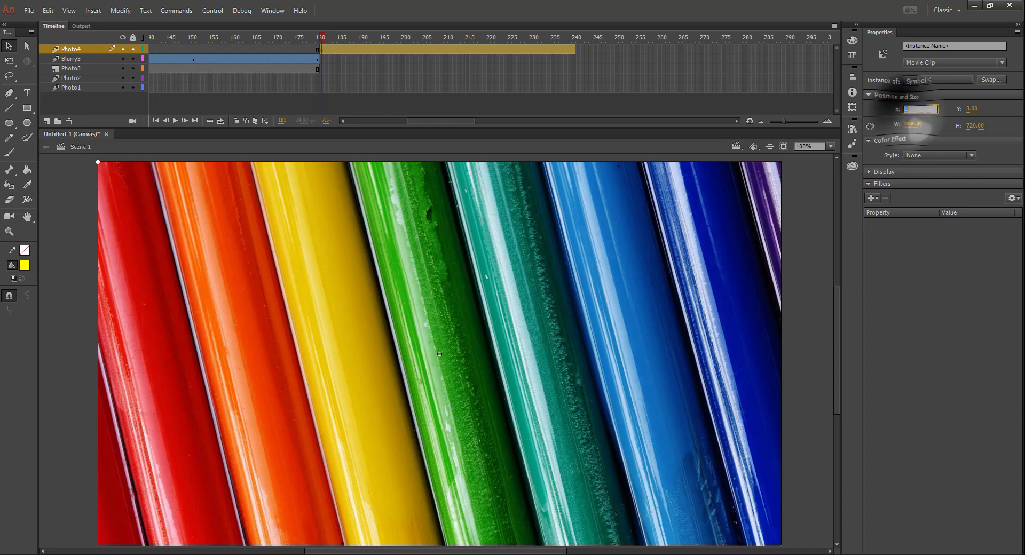
text(1820)
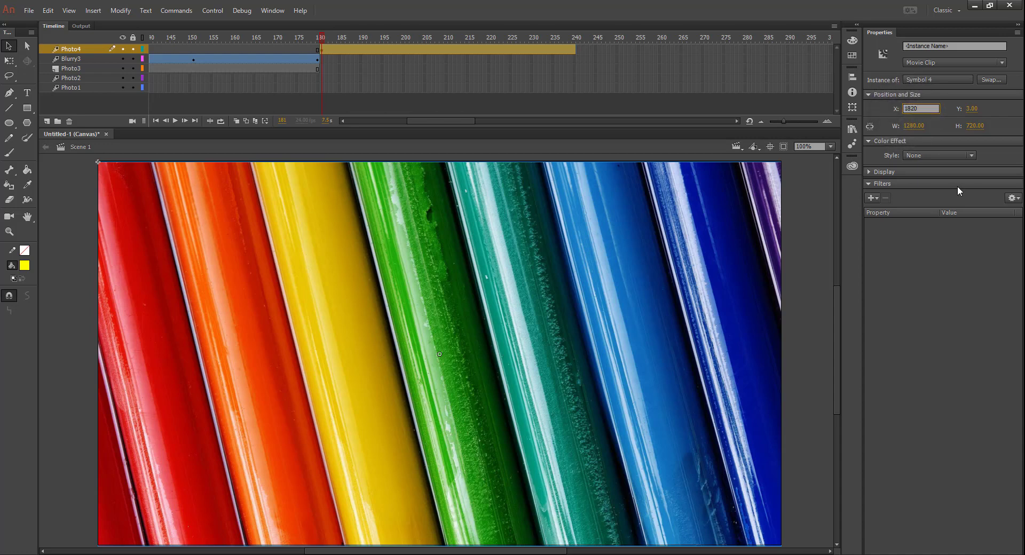
key(Return)
click(668, 250)
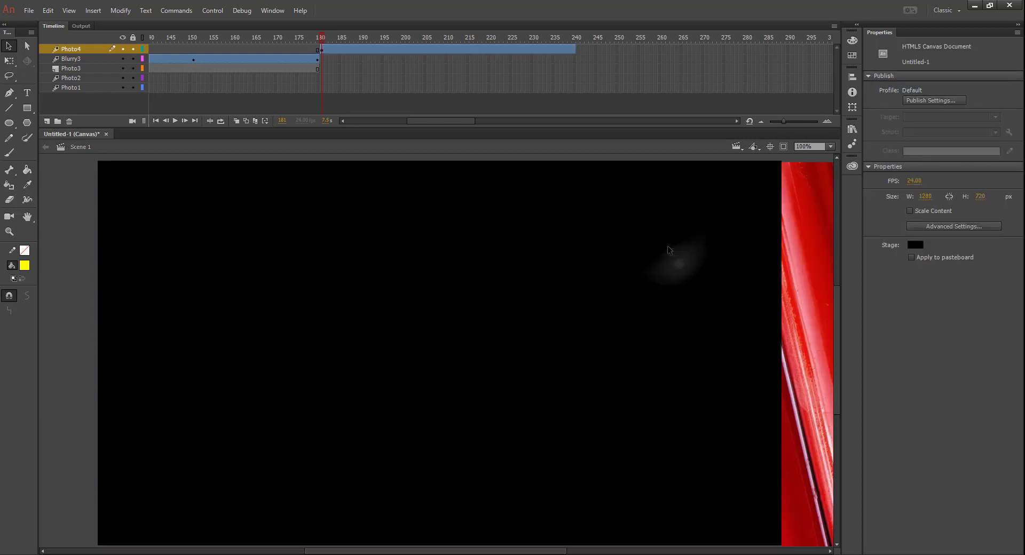
click(806, 224)
click(937, 156)
click(935, 215)
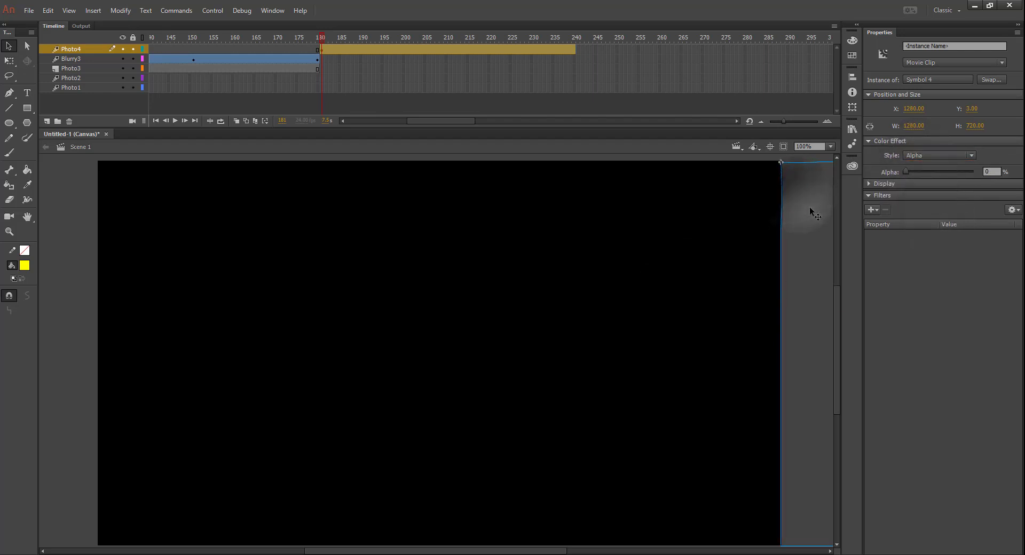
- At frame 210 of the Photo4 tween, set the photo's X to 0 and its alpha to 100%
click(450, 38)
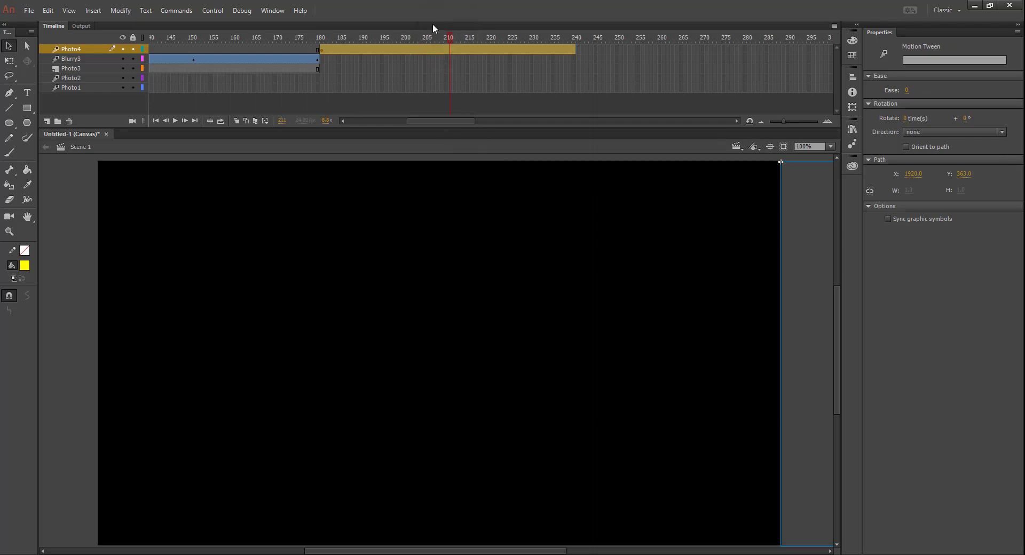
click(448, 39)
click(811, 268)
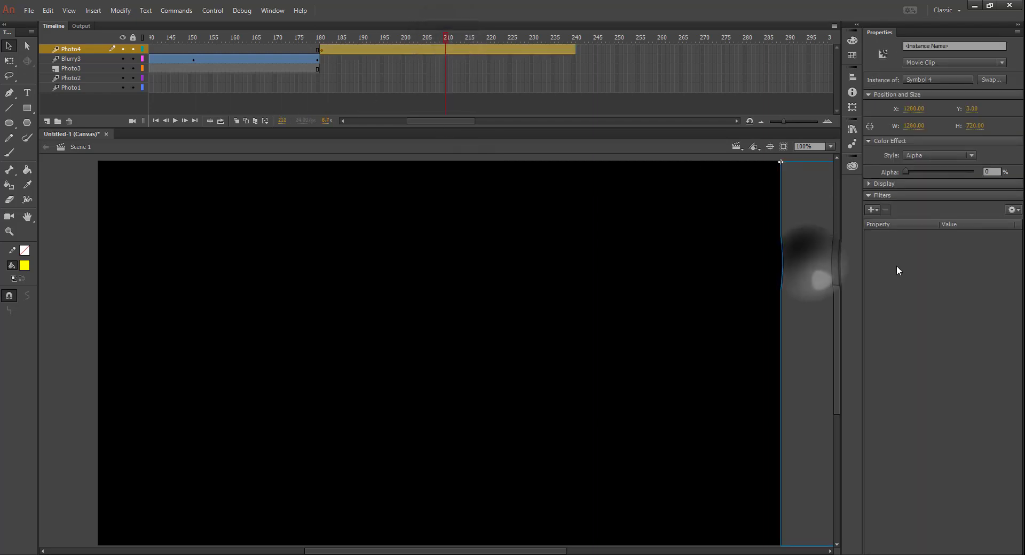
click(920, 112)
text(0)
key(Return)
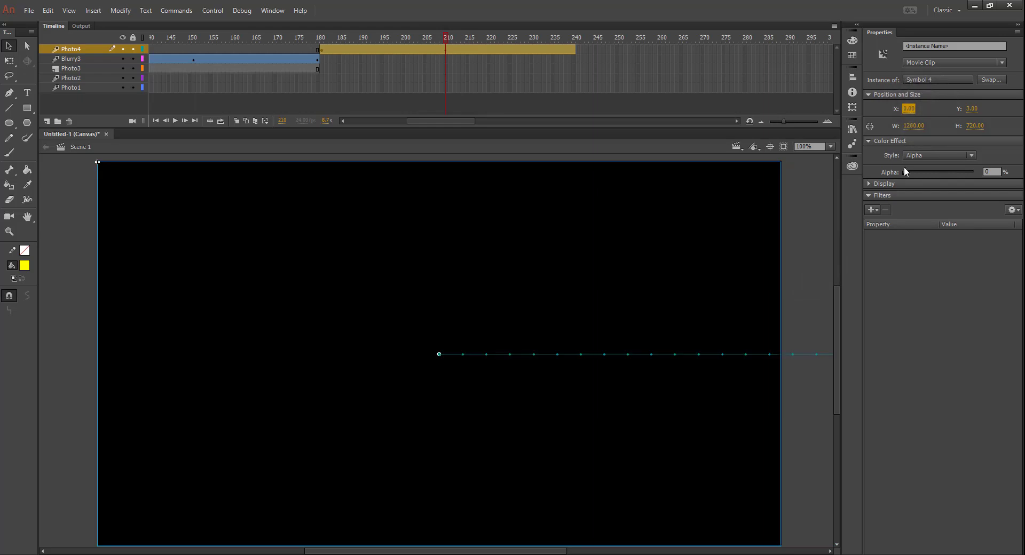
drag(906, 171, 981, 183)
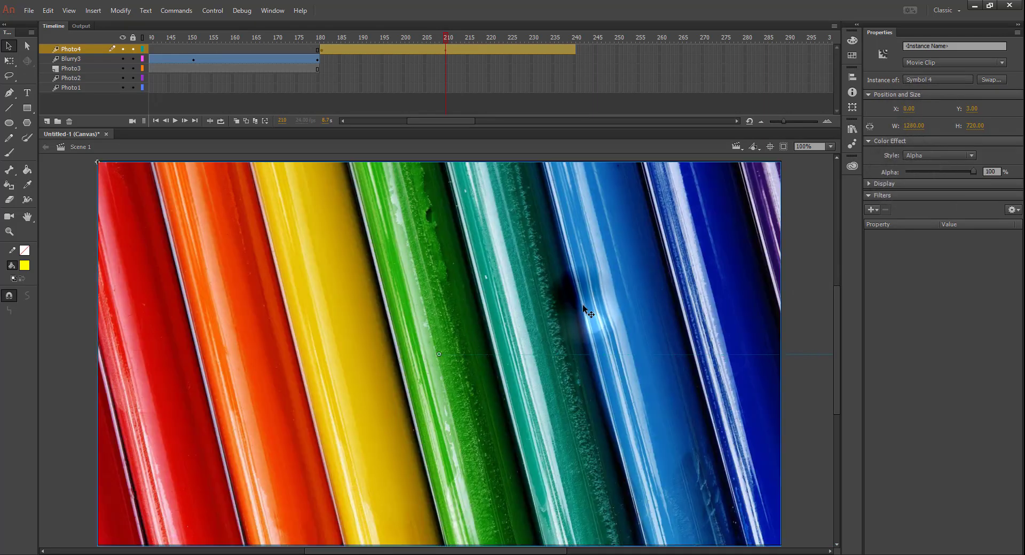
- At frame 240, set the Photo4 photo's X to -1280, and scrub through the tween with one clockwise rotation applied
click(446, 47)
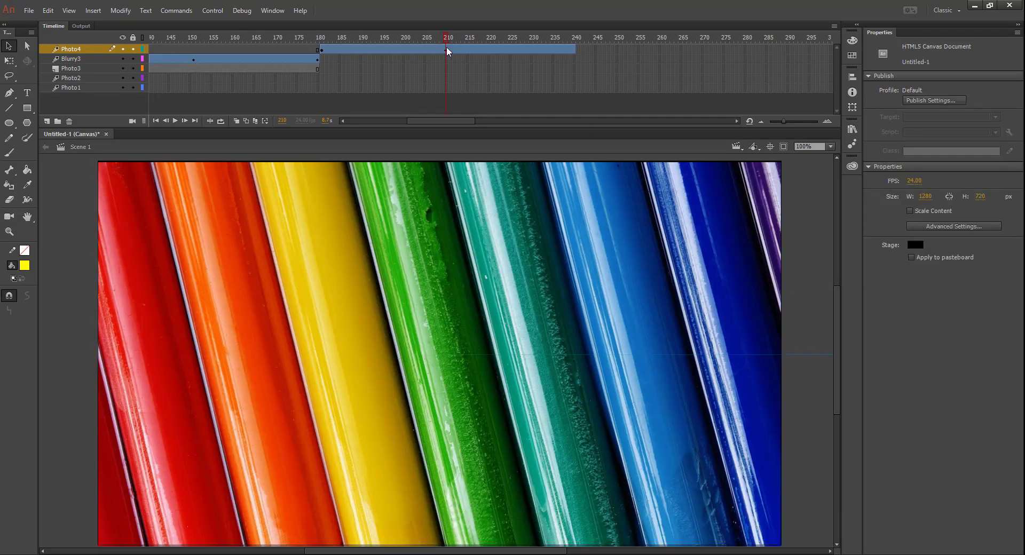
click(600, 248)
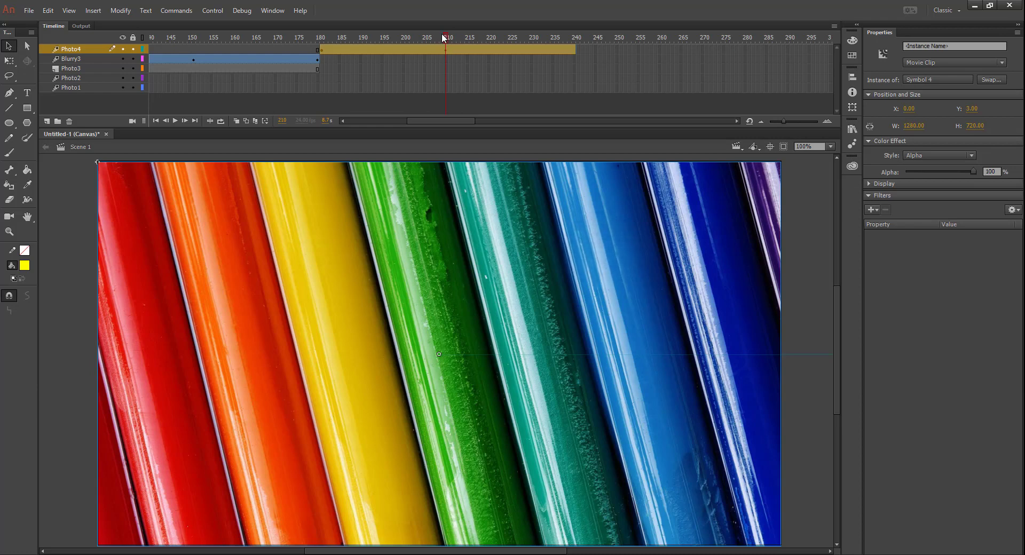
drag(444, 35, 591, 39)
click(914, 110)
text(1280)
key(Return)
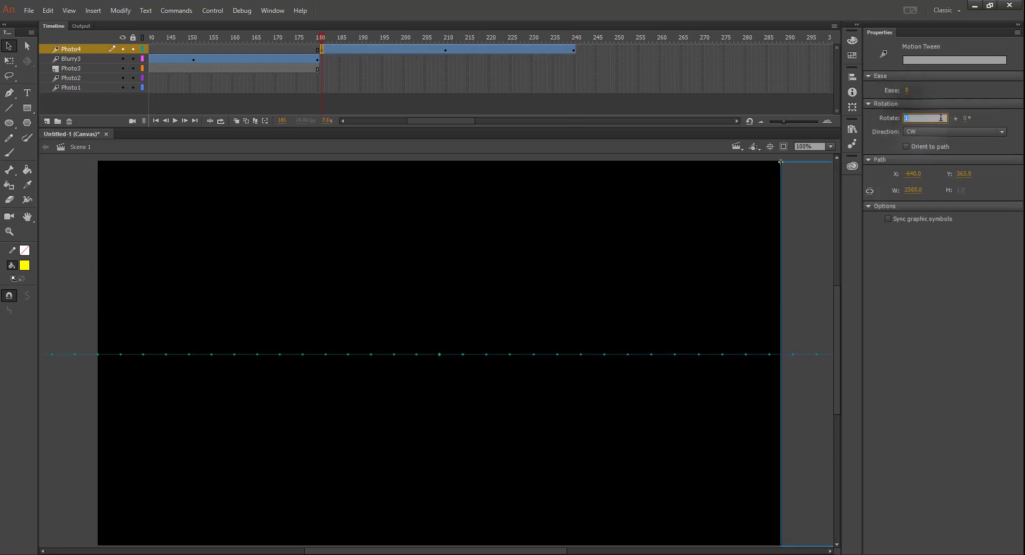
drag(322, 38, 689, 36)
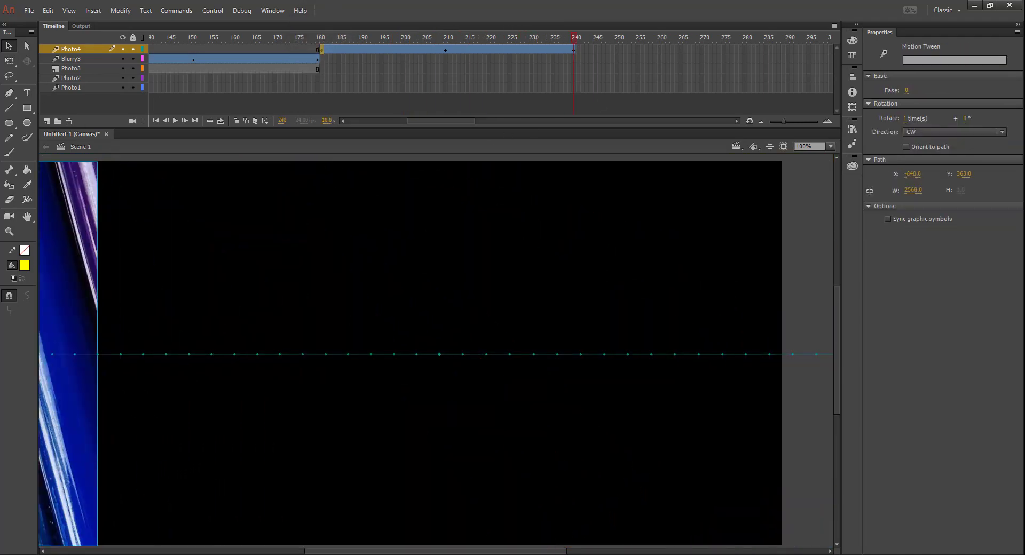
- Save the document as Slideshow in the Web Design > Animate folder
click(29, 10)
click(80, 125)
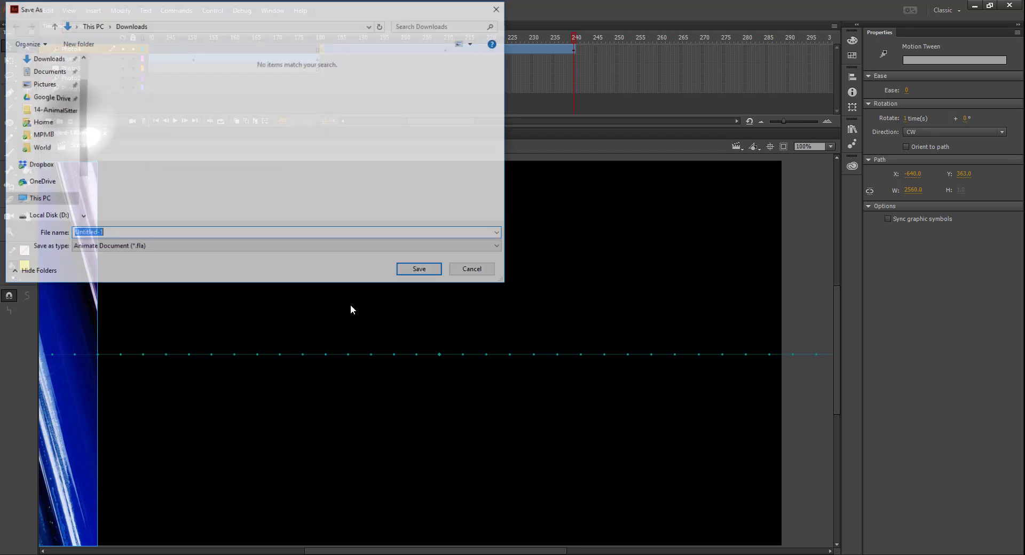
text(Slideshow)
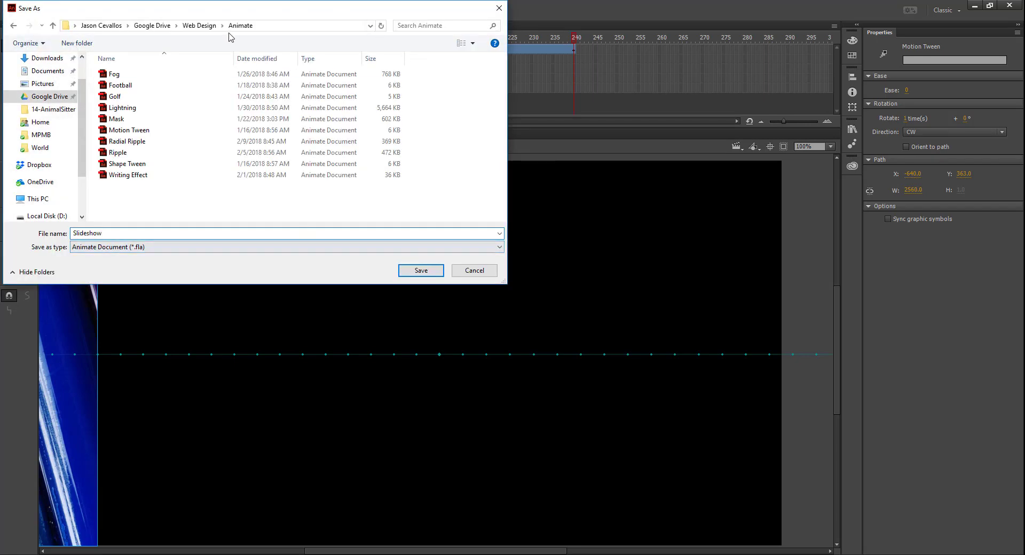
click(420, 270)
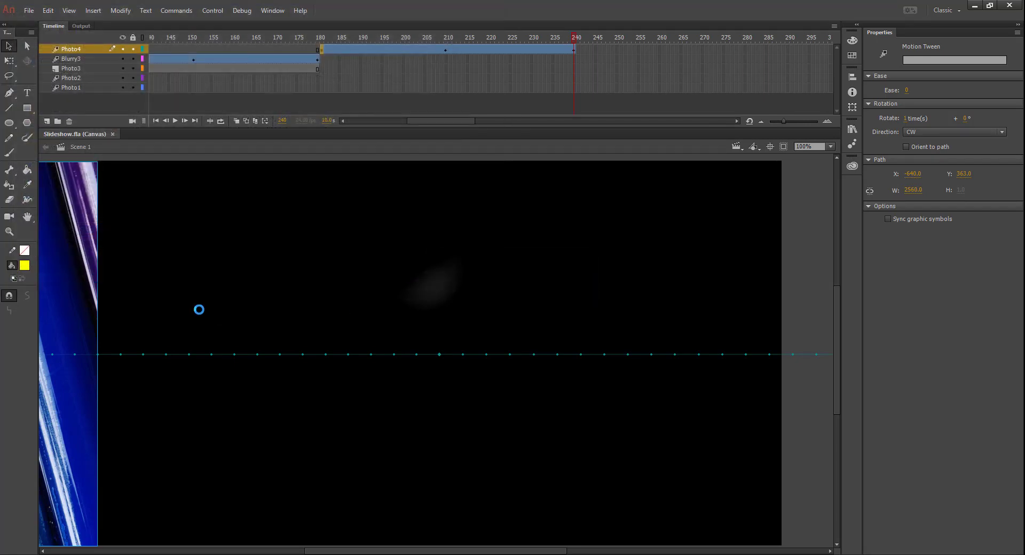
- Set the publish output to Slideshow in the Website/Animate folder, and publish the JavaScript/HTML files
click(28, 12)
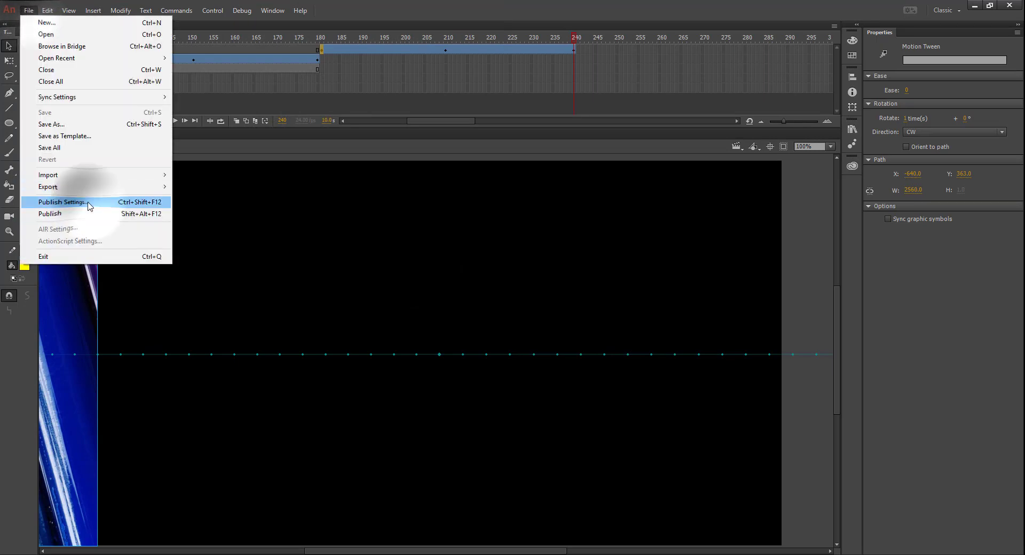
click(82, 202)
click(601, 169)
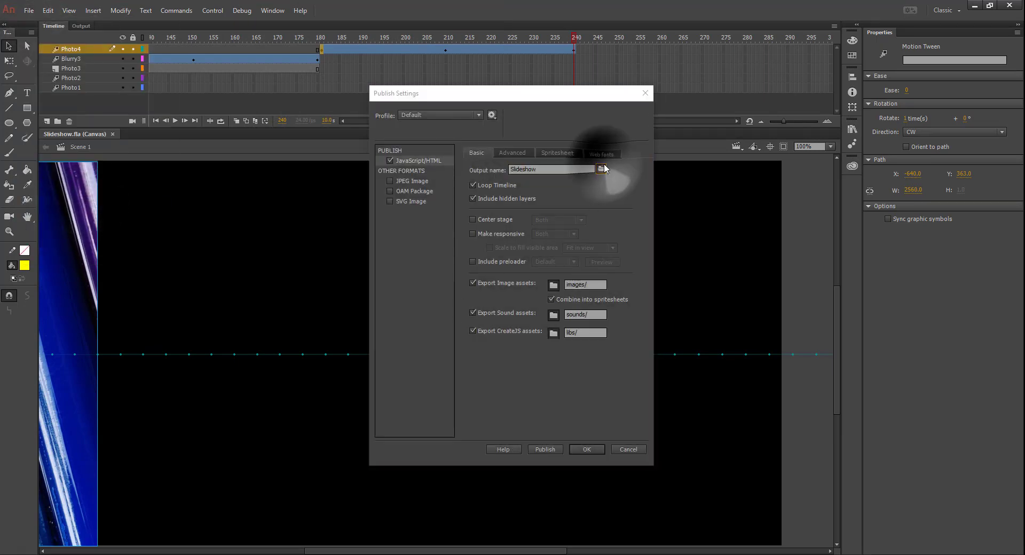
click(689, 379)
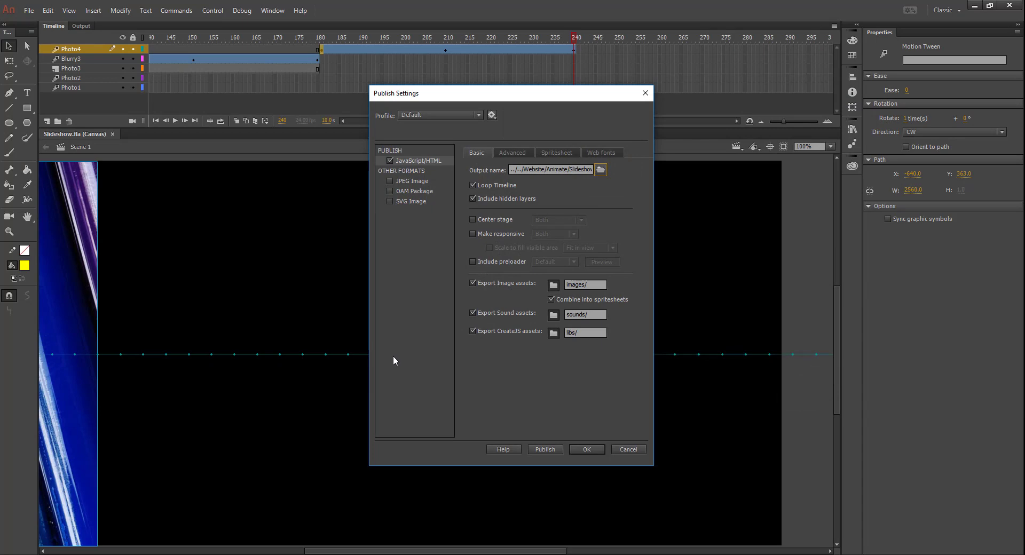
click(545, 451)
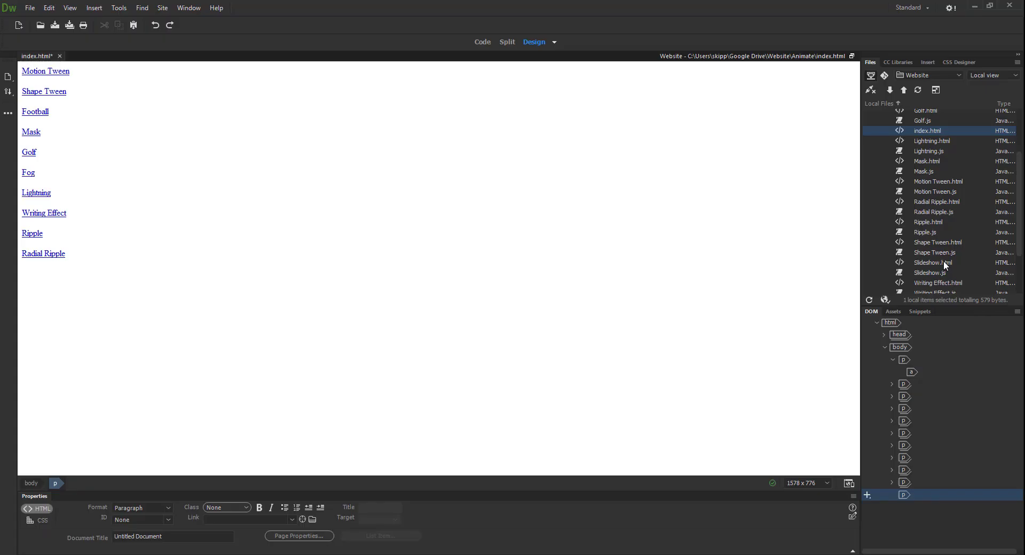
- Switch to Dreamweaver, add a link to Slideshow.html below Radial Ripple in index.html, and save the page
drag(943, 262, 217, 323)
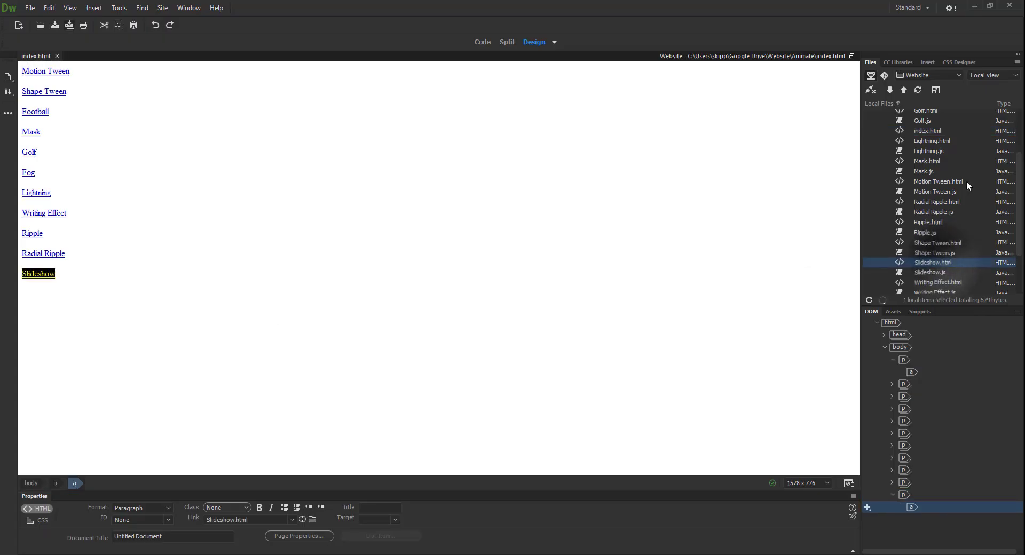
key(ctrl+s)
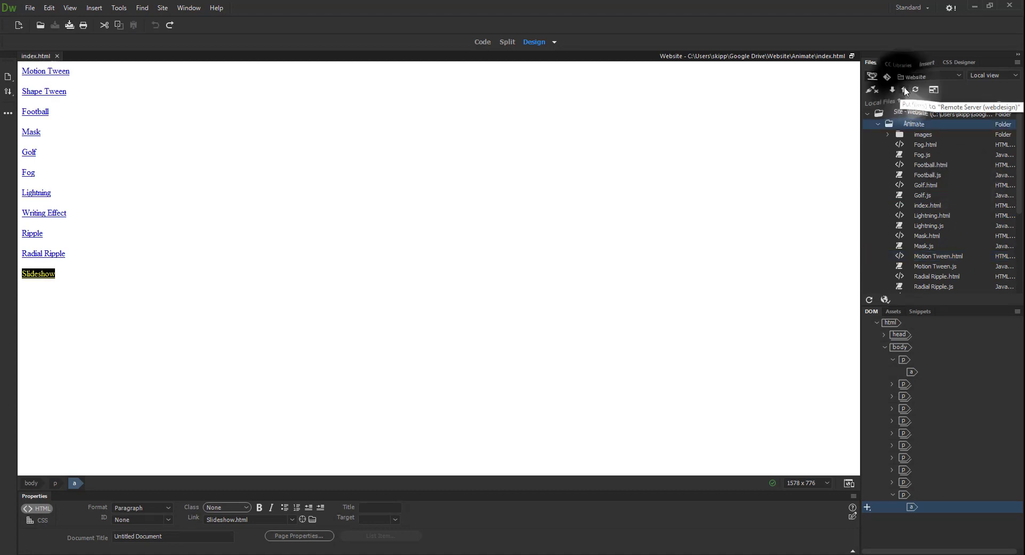